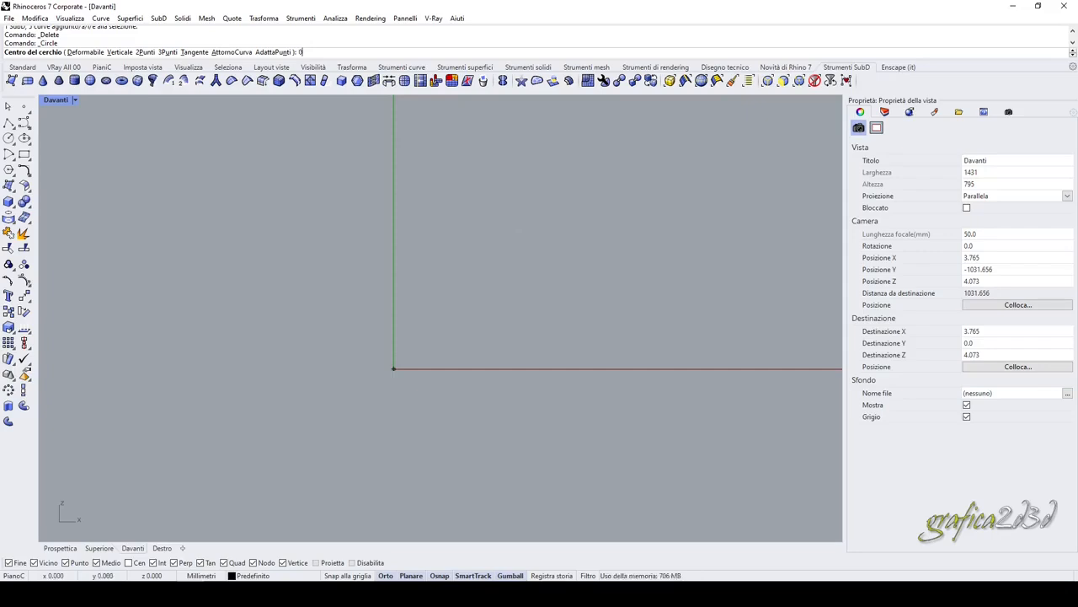
Step: Draw a circle centred on the origin with a diameter of 17.8 mm in the front view
key(Return)
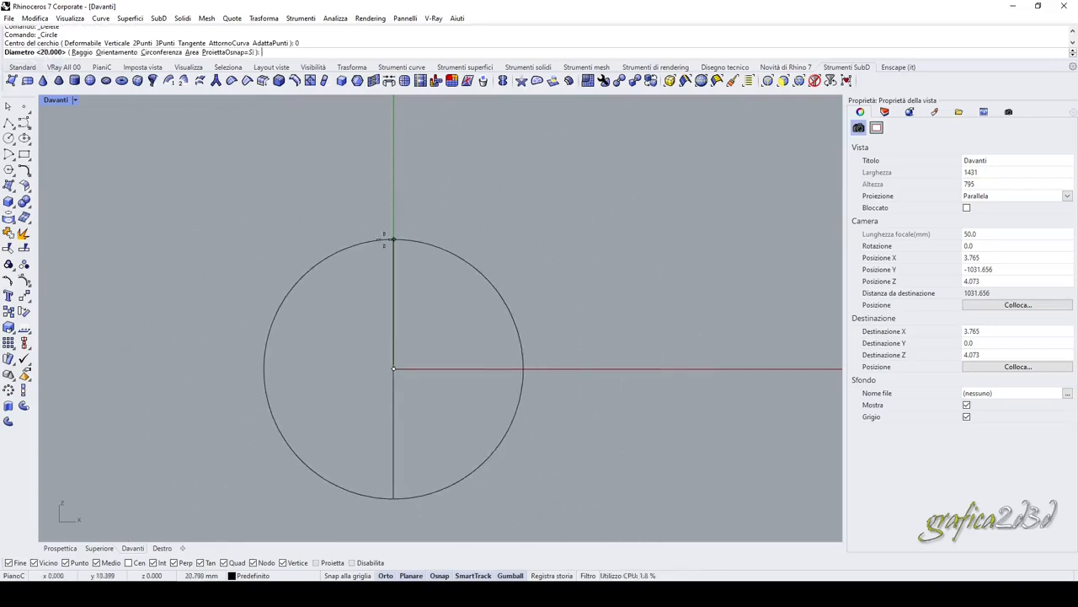
text(17)
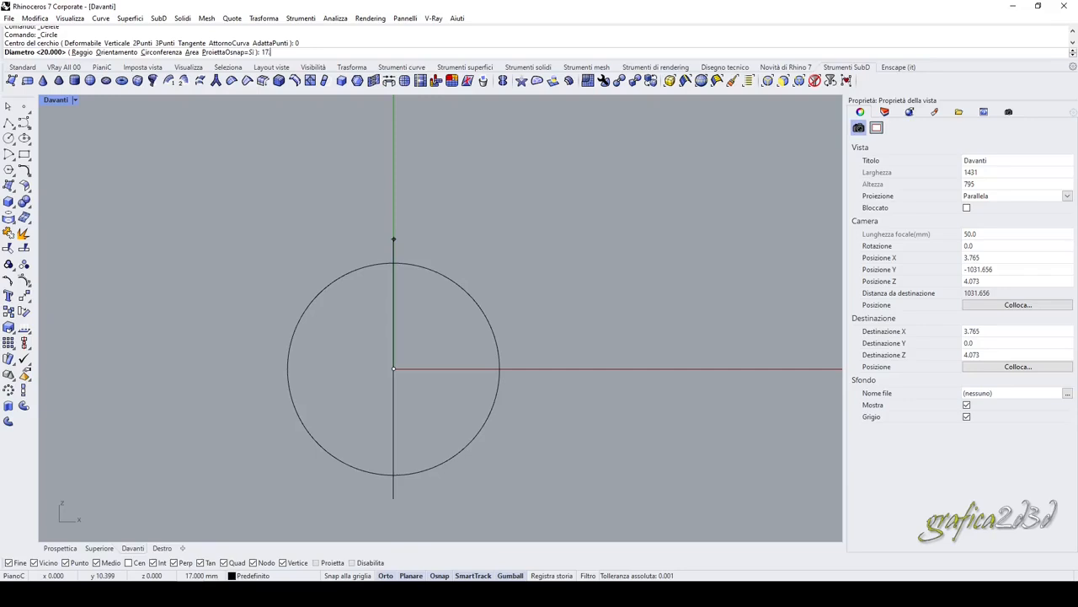
text(.8)
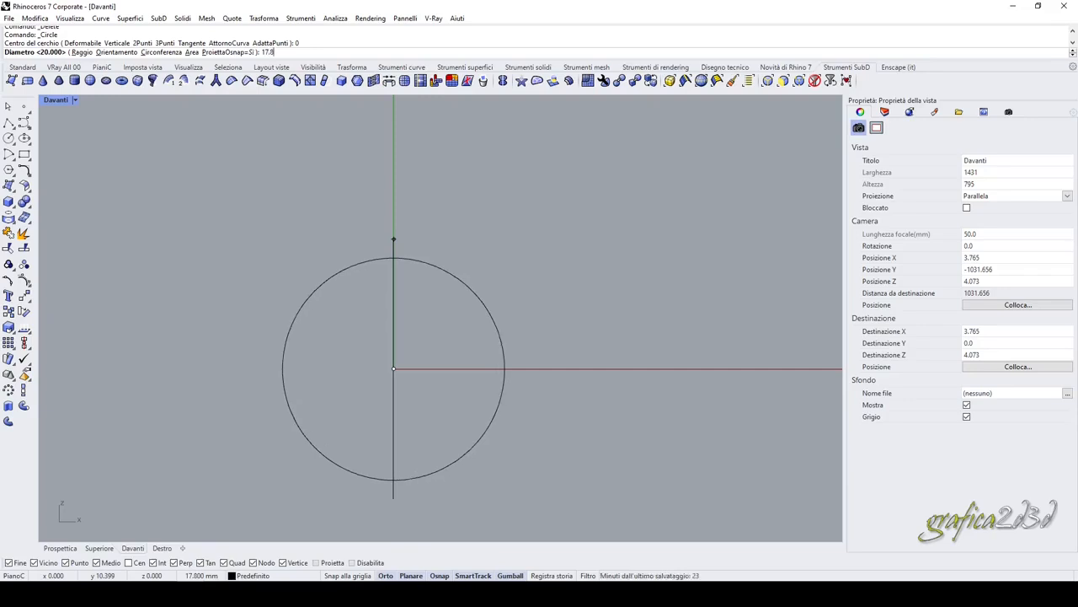
key(Return)
right_drag(481, 268, 439, 212)
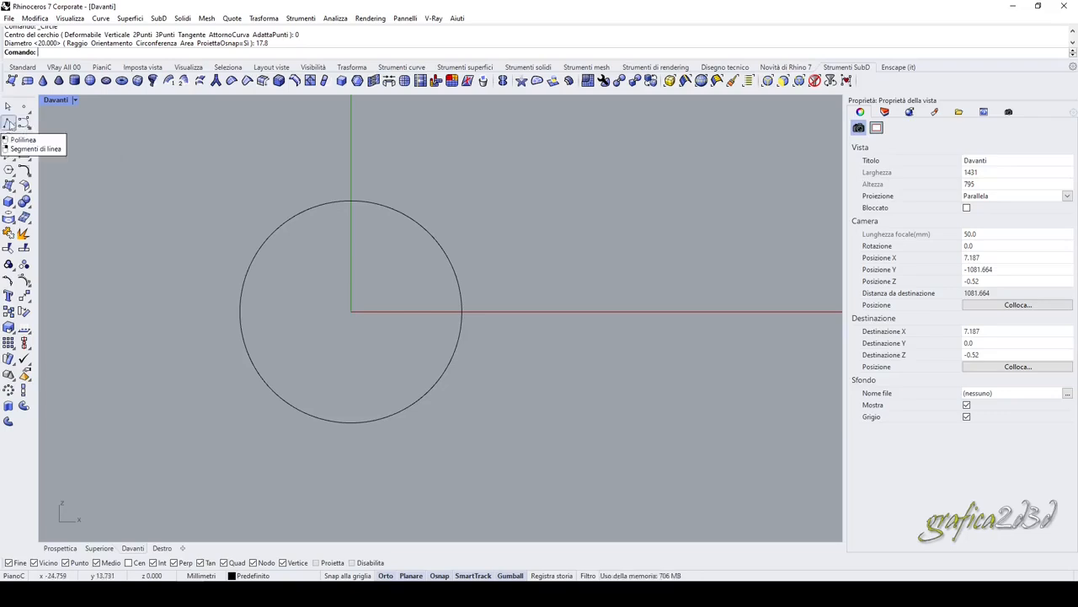
click(9, 123)
click(351, 422)
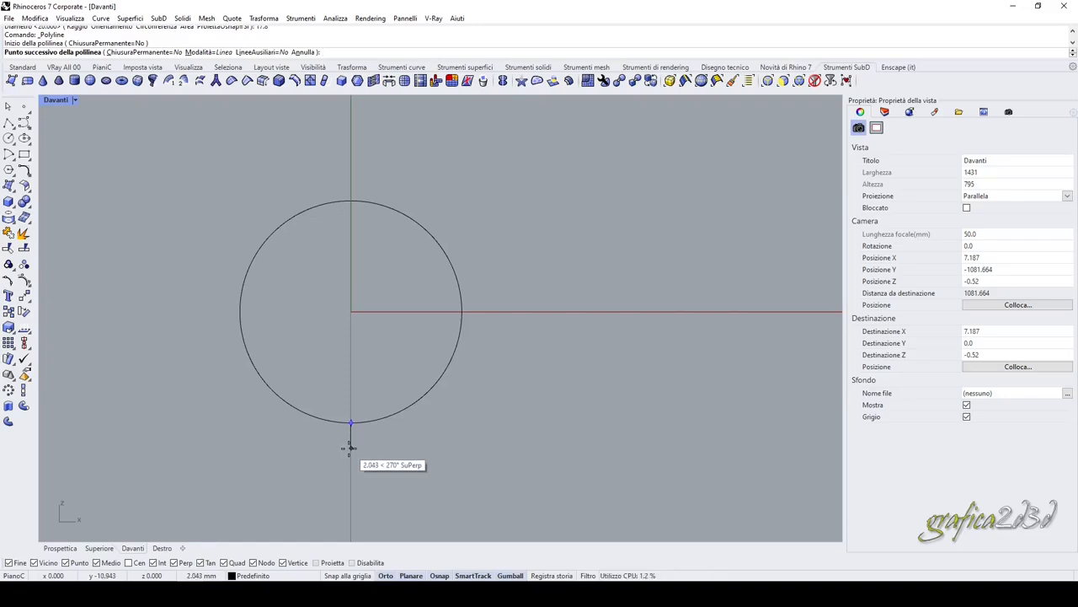
text(10)
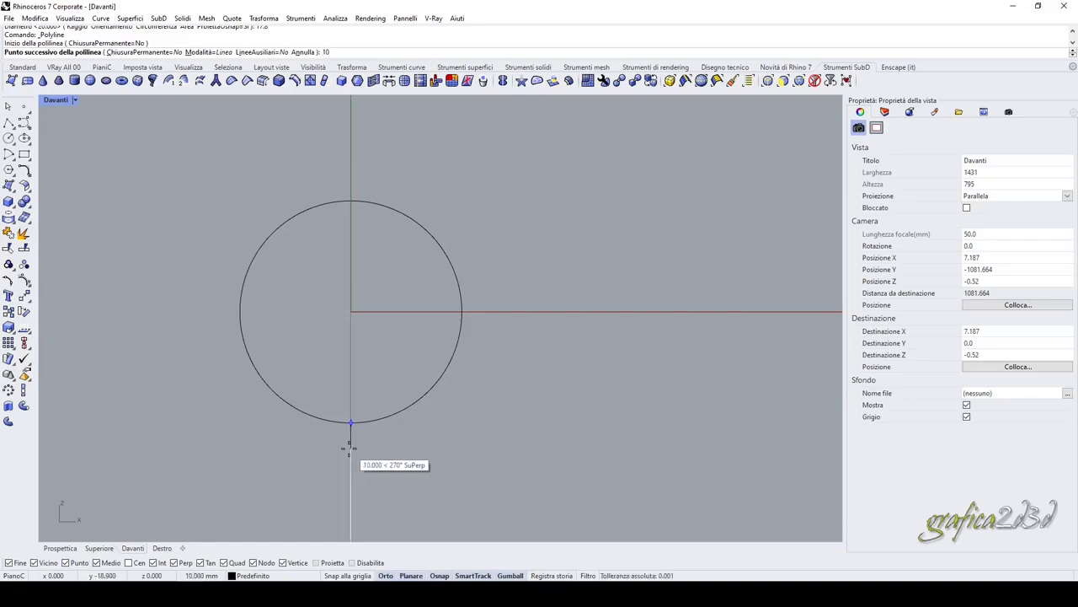
scroll(388, 278, down, 5)
scroll(375, 371, up, 5)
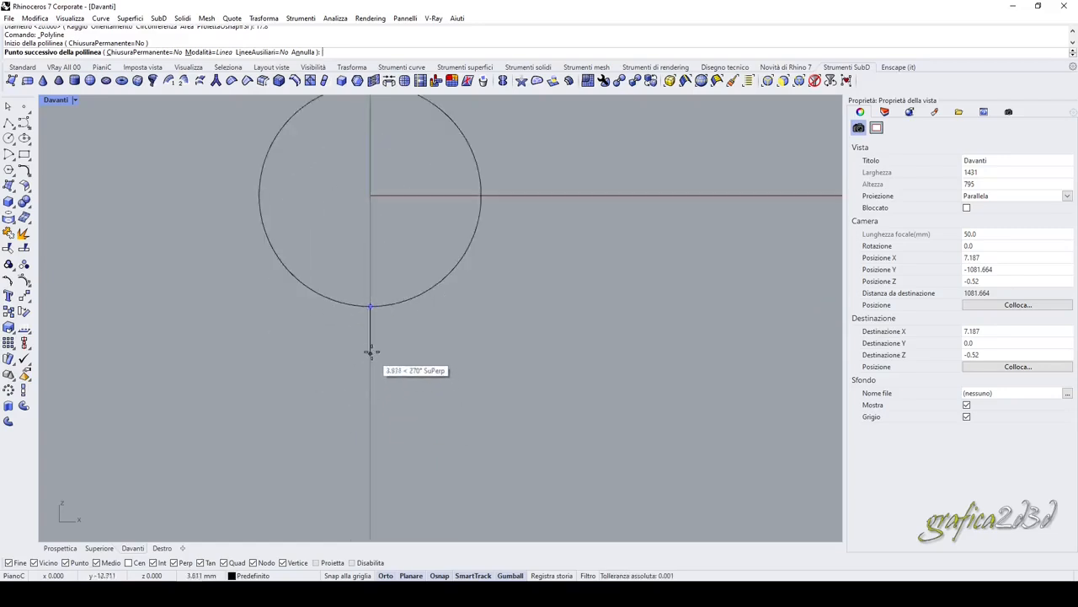
key(Escape)
Step: Draw a 2 mm vertical polyline downward from the circle's bottom quadrant point
right_click(370, 329)
click(370, 306)
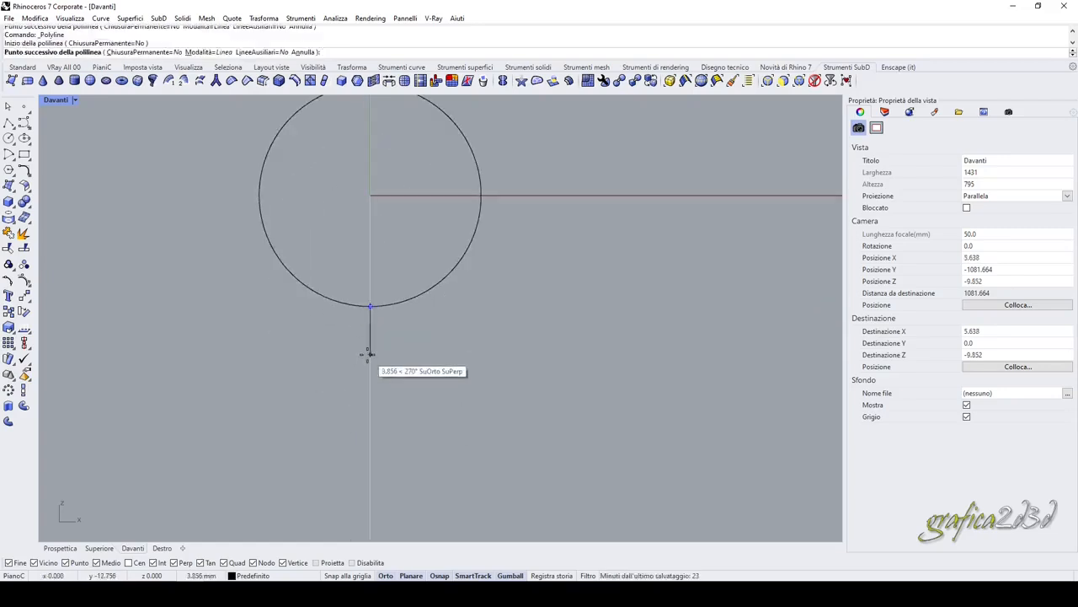
text(2)
key(Return)
click(368, 353)
key(Return)
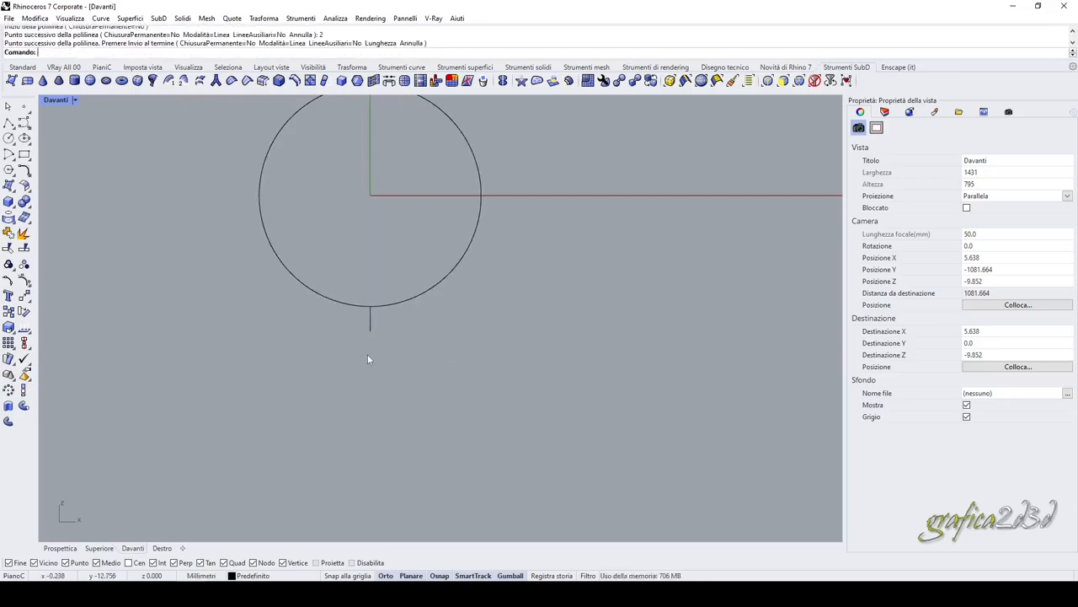
Step: Draw a 3 mm horizontal polyline outward from the circle's right quadrant point
right_drag(417, 374, 395, 439)
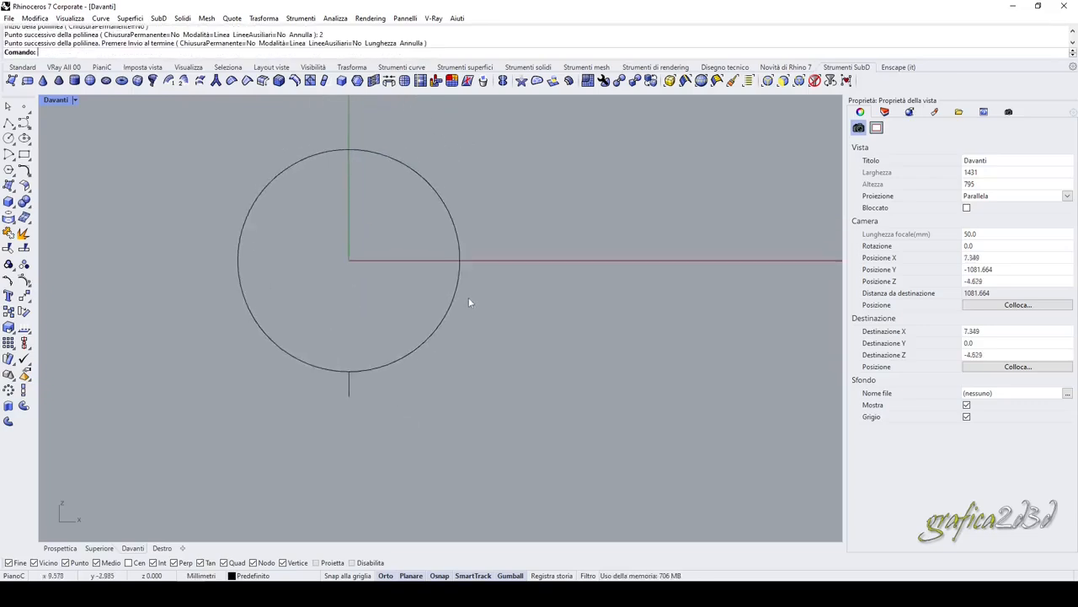
right_click(468, 297)
click(460, 260)
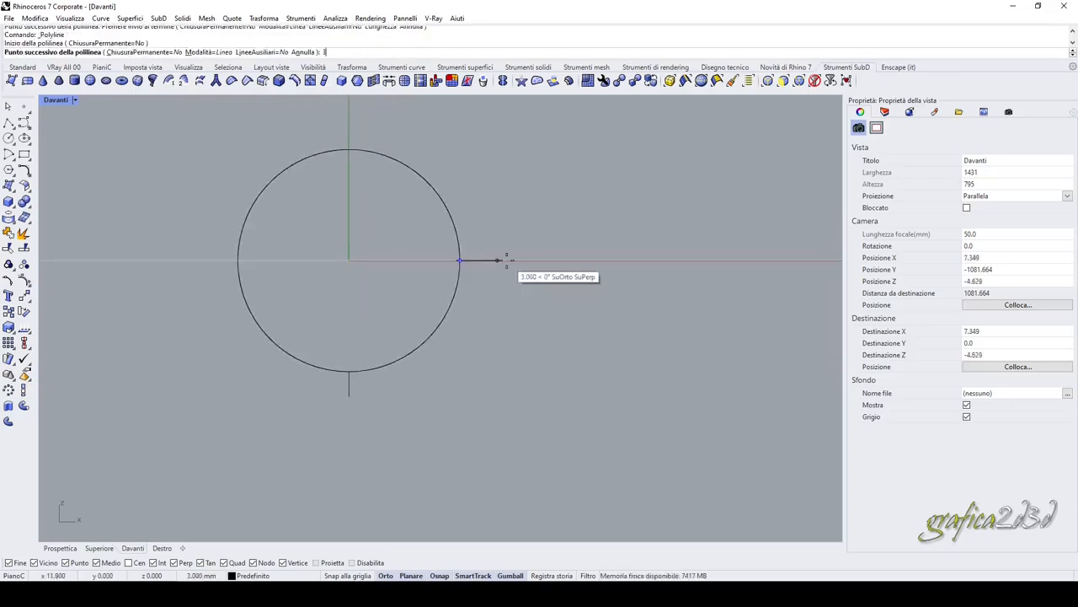
key(Return)
key(Return)
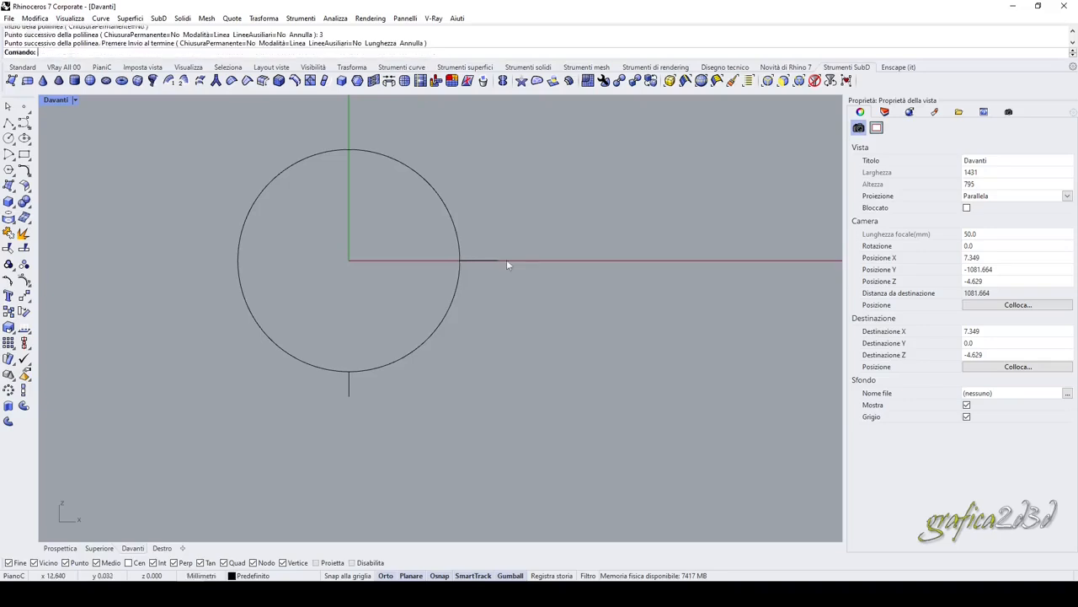
Step: Draw a 4 mm vertical polyline upward from the circle's top quadrant point
drag(418, 242, 540, 278)
right_drag(526, 316, 549, 349)
click(404, 232)
right_click(392, 204)
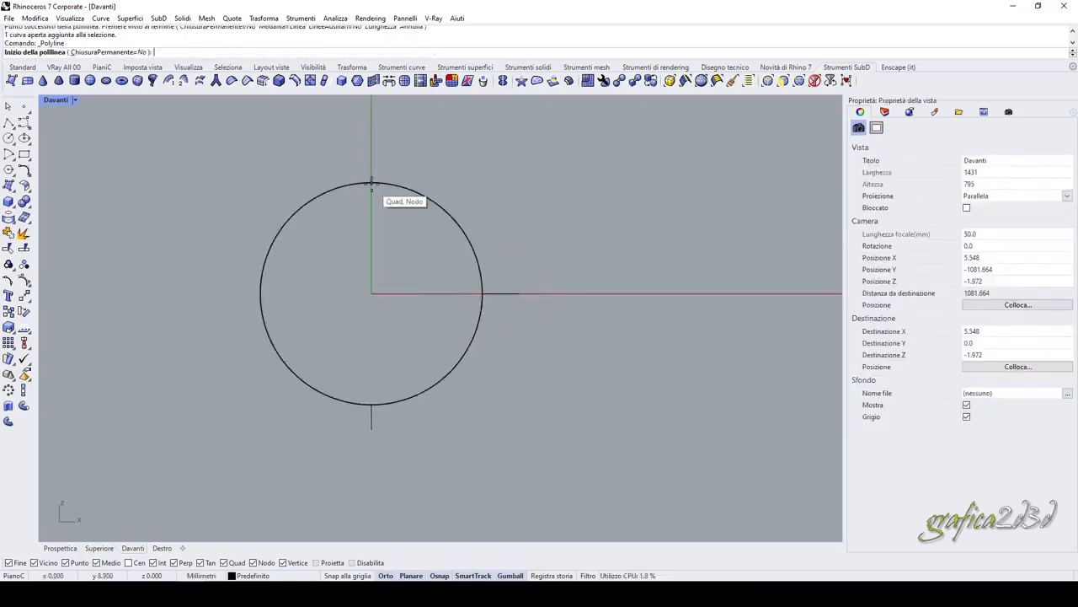
click(371, 183)
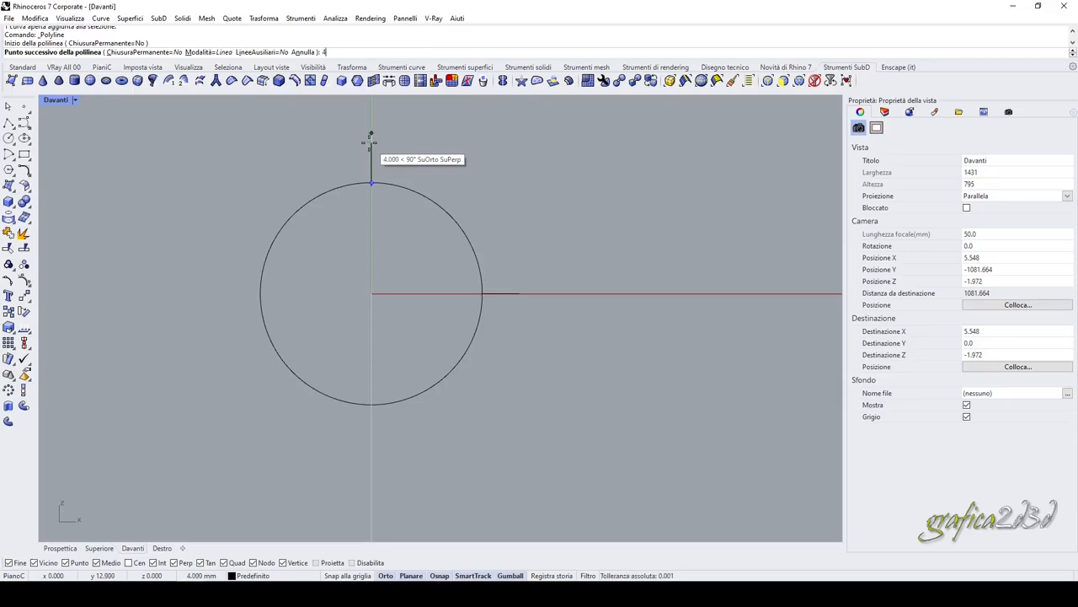
text(4)
key(Return)
key(Return)
Step: Draw an arc from the top line's outer end to the bottom line's outer end, passing through the right line's outer end
right_drag(393, 234, 335, 244)
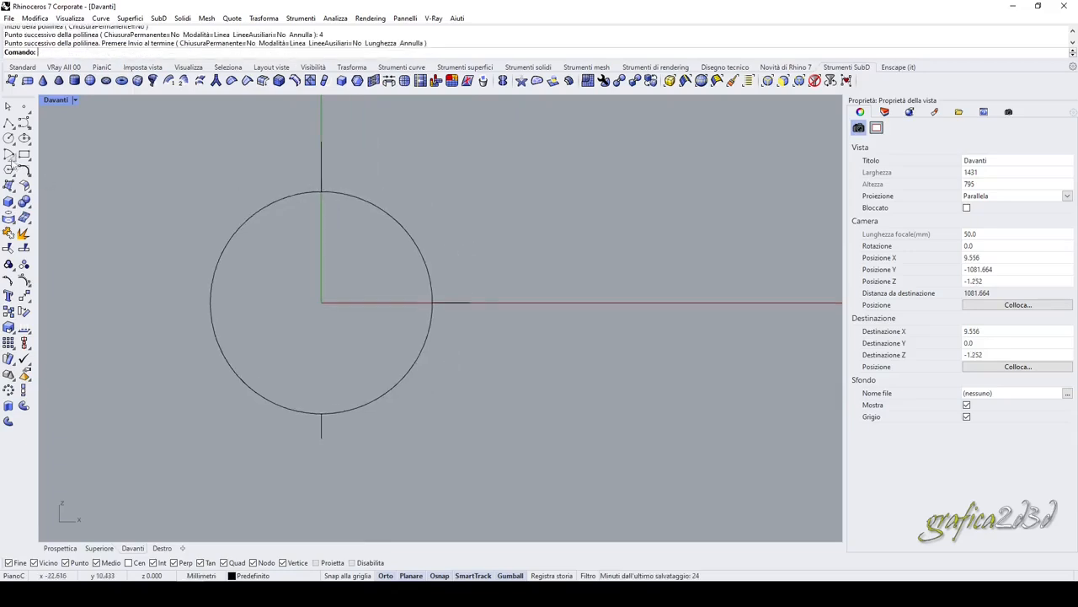
click(13, 157)
click(40, 160)
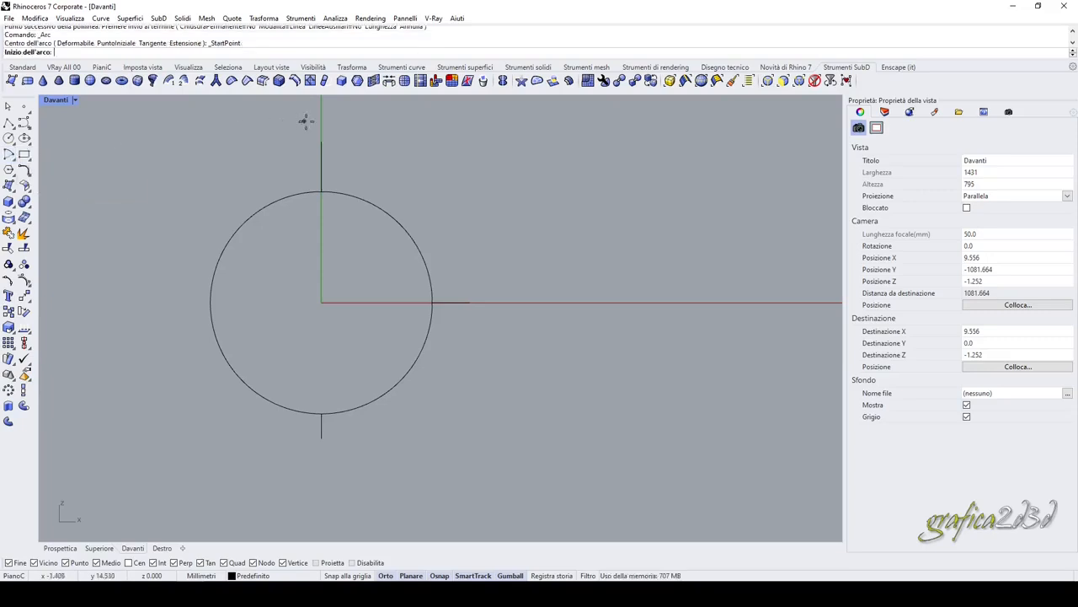
click(321, 141)
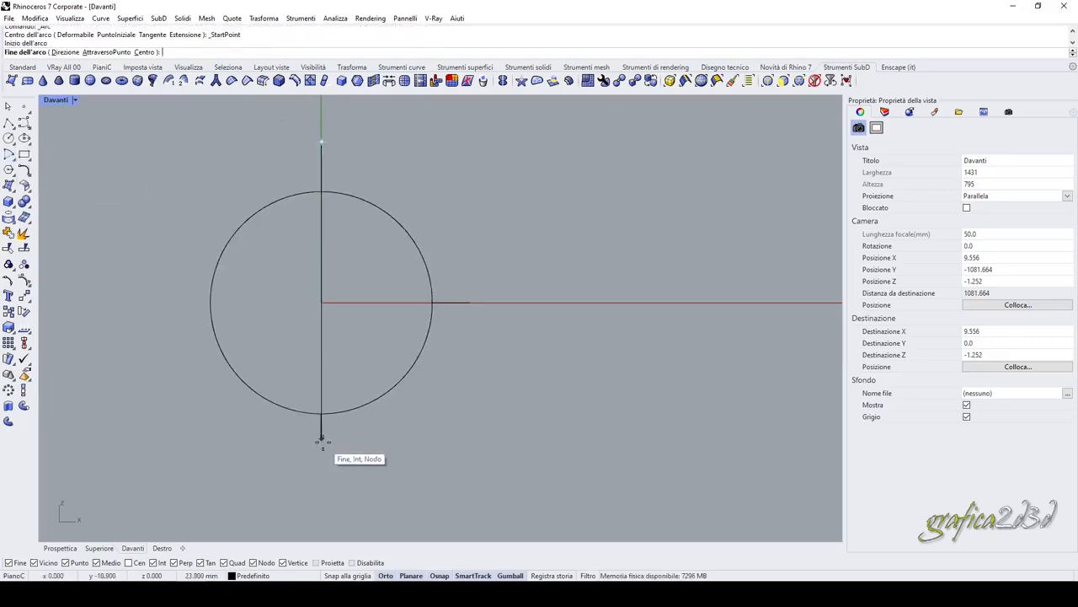
click(321, 437)
click(462, 302)
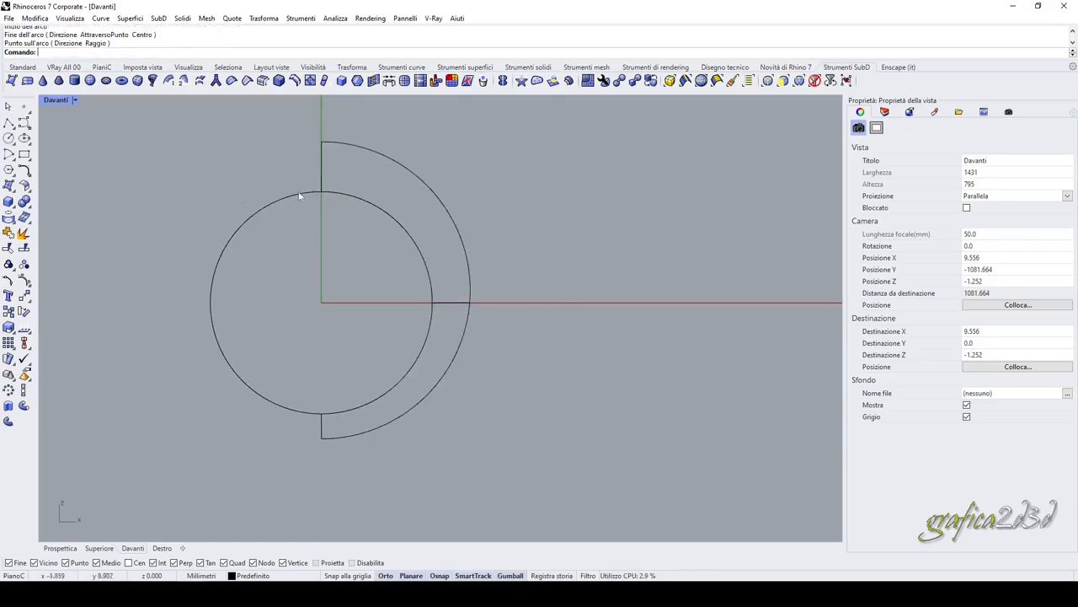
Step: Trim away the left half of the circle, using all the curves as cutting objects
right_drag(310, 237, 323, 237)
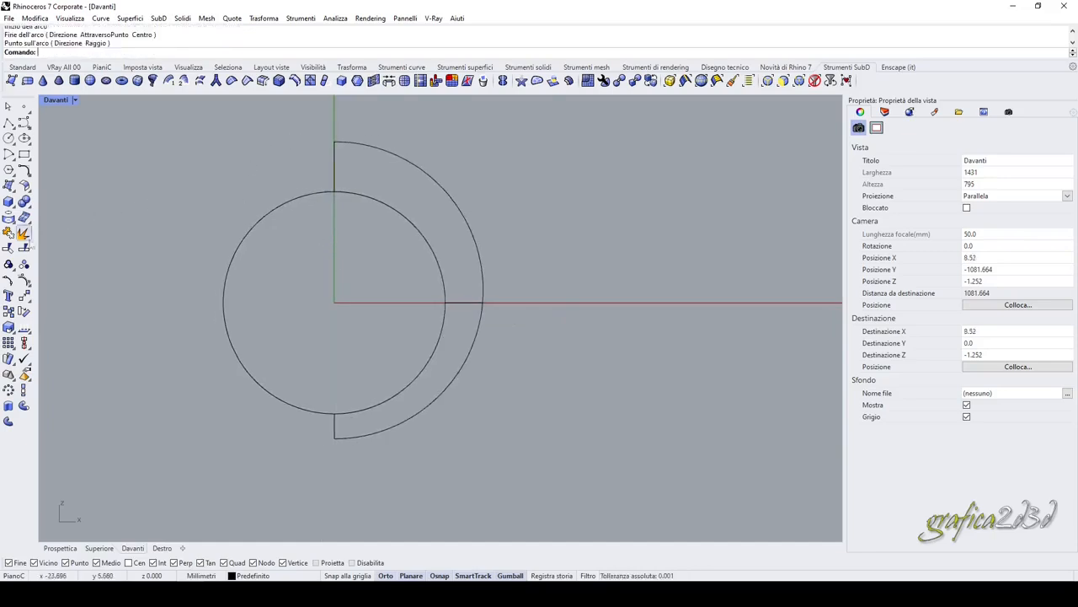
click(8, 246)
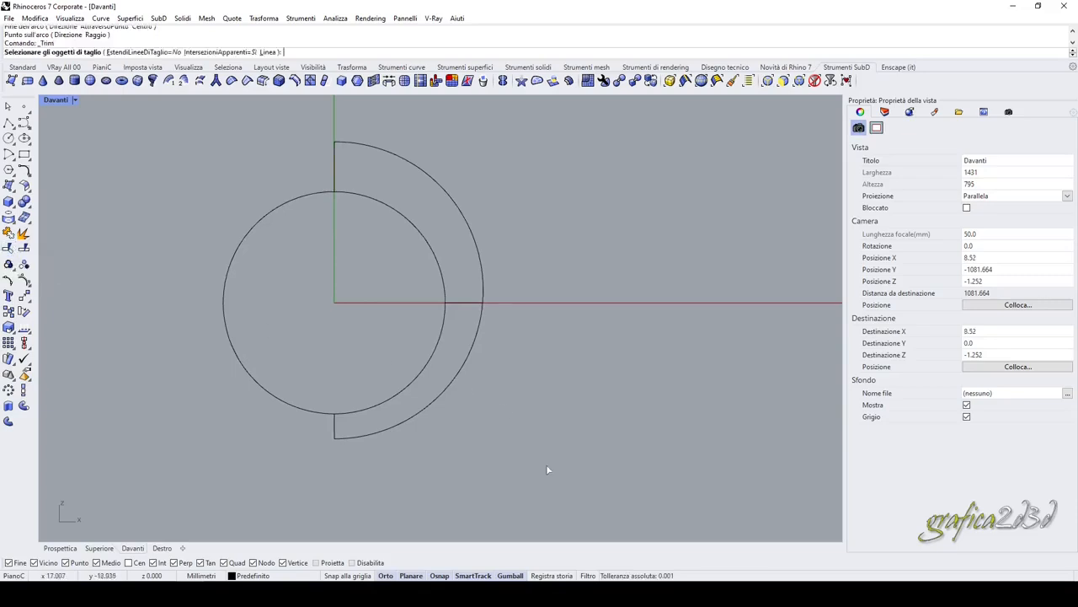
drag(548, 468, 152, 128)
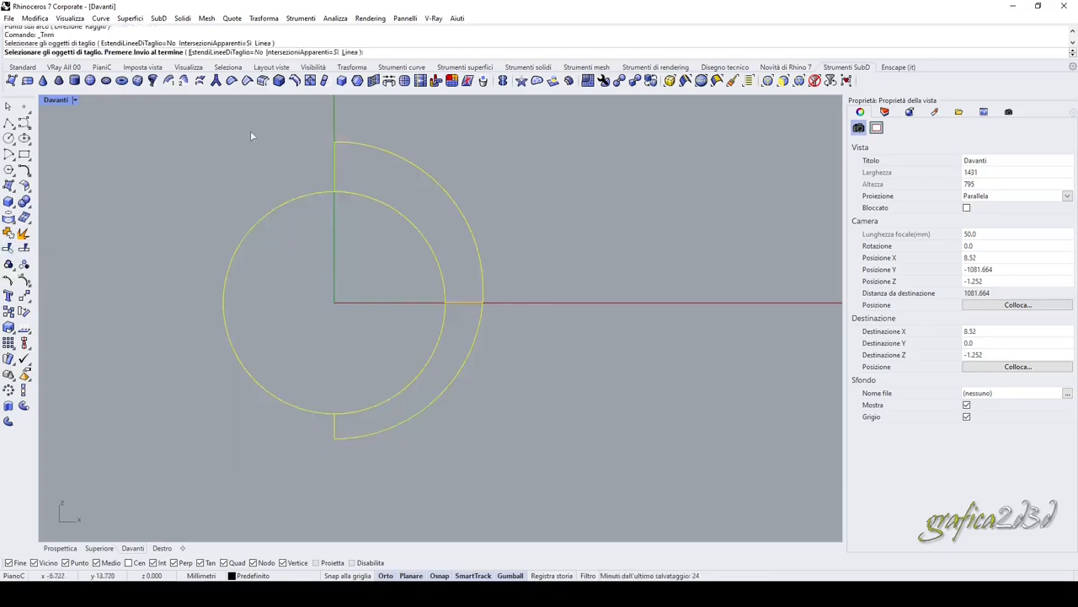
key(Return)
click(301, 198)
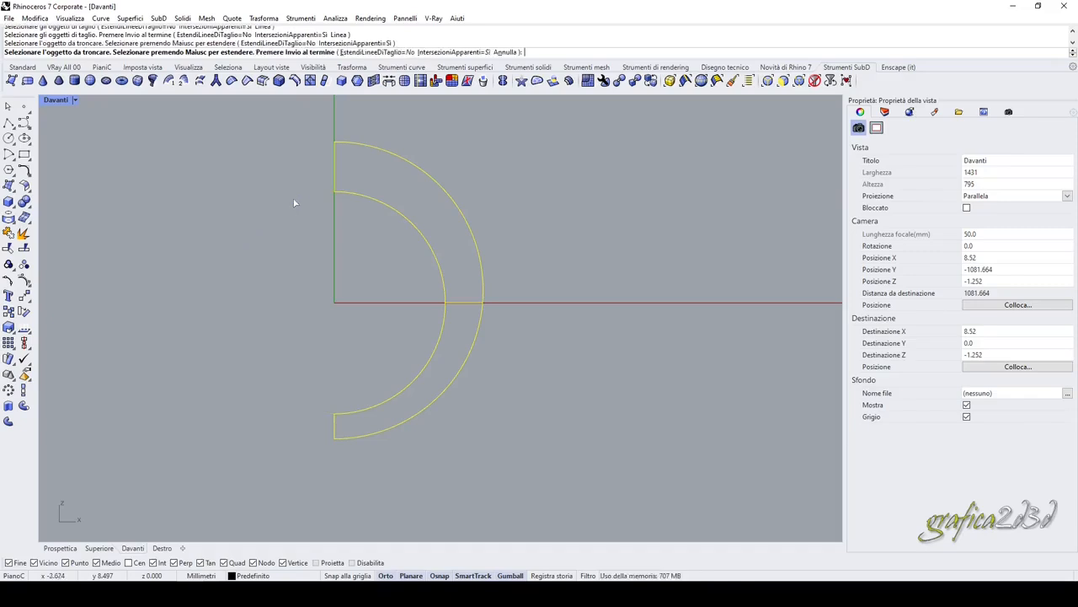
key(Return)
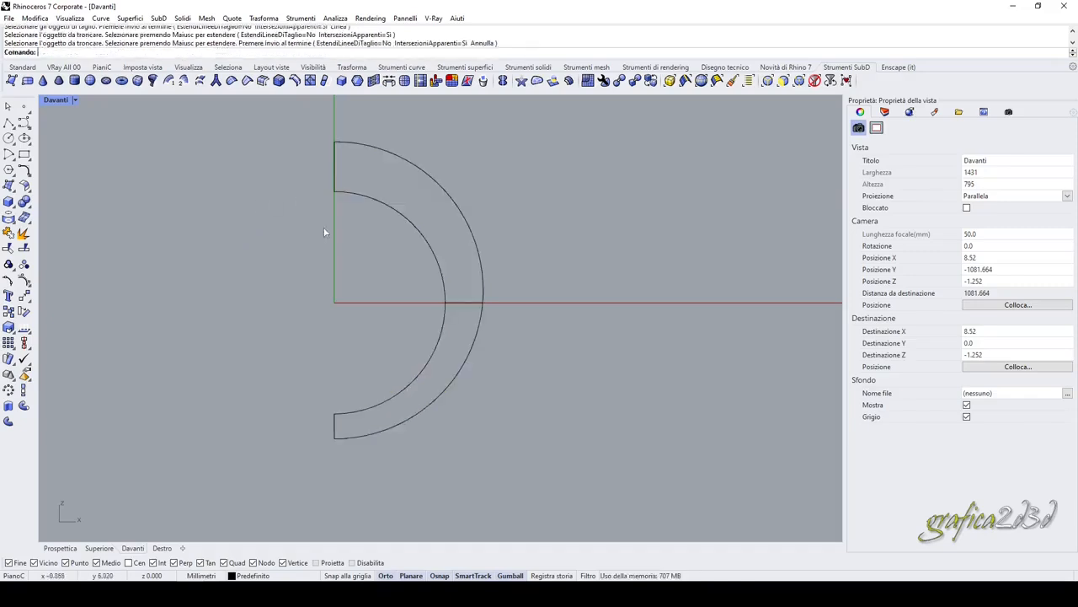
Step: Create a SubD loft between the outer arc and the inner half circle in the maximized perspective view
double_click(62, 100)
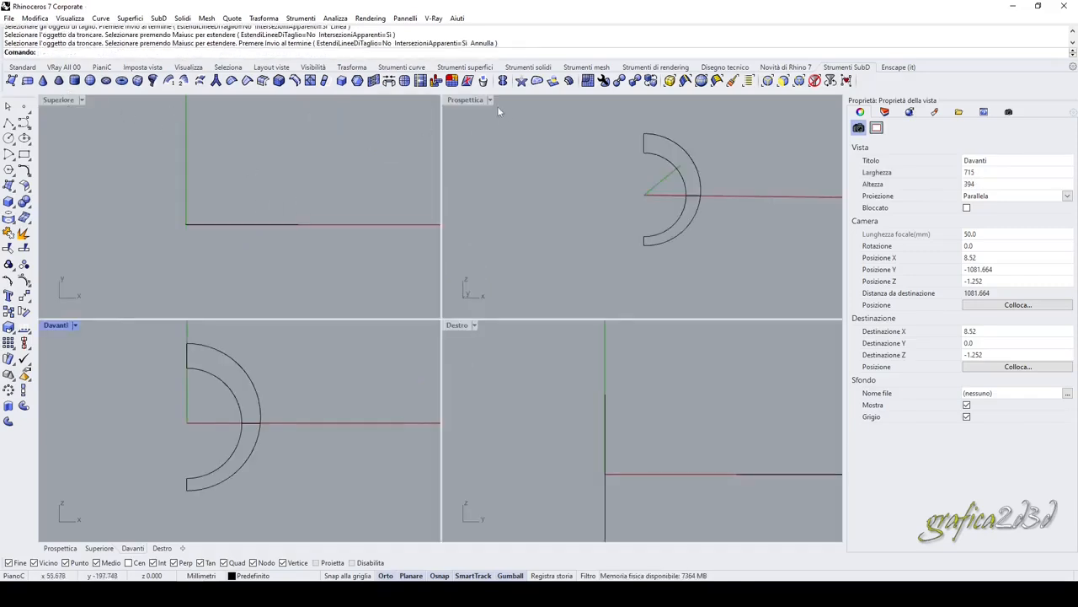
double_click(475, 100)
right_drag(498, 154, 457, 183)
scroll(481, 298, up, 2)
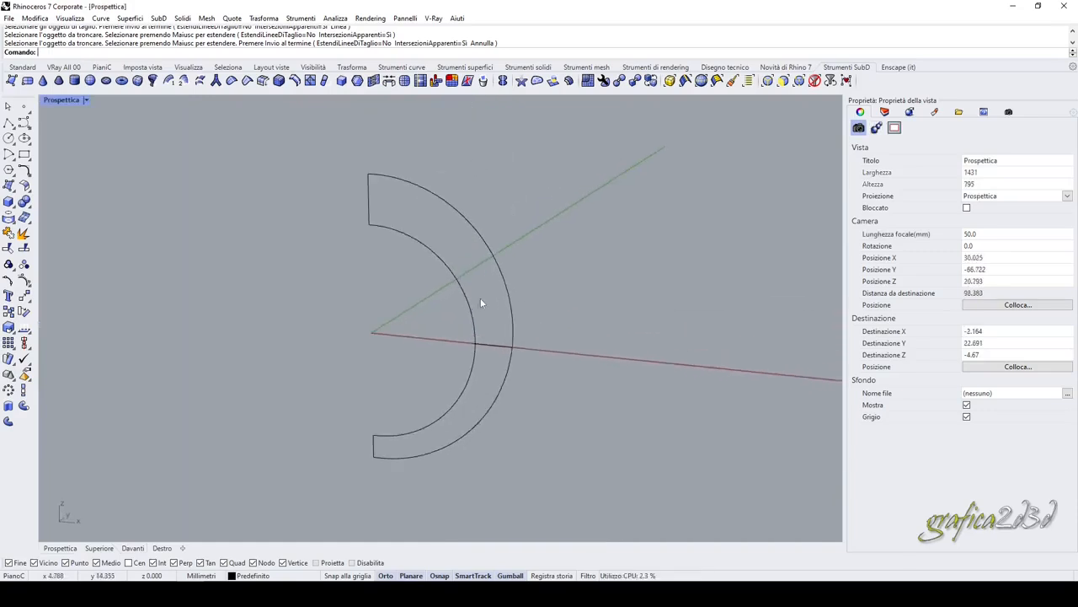
right_drag(481, 289, 446, 244)
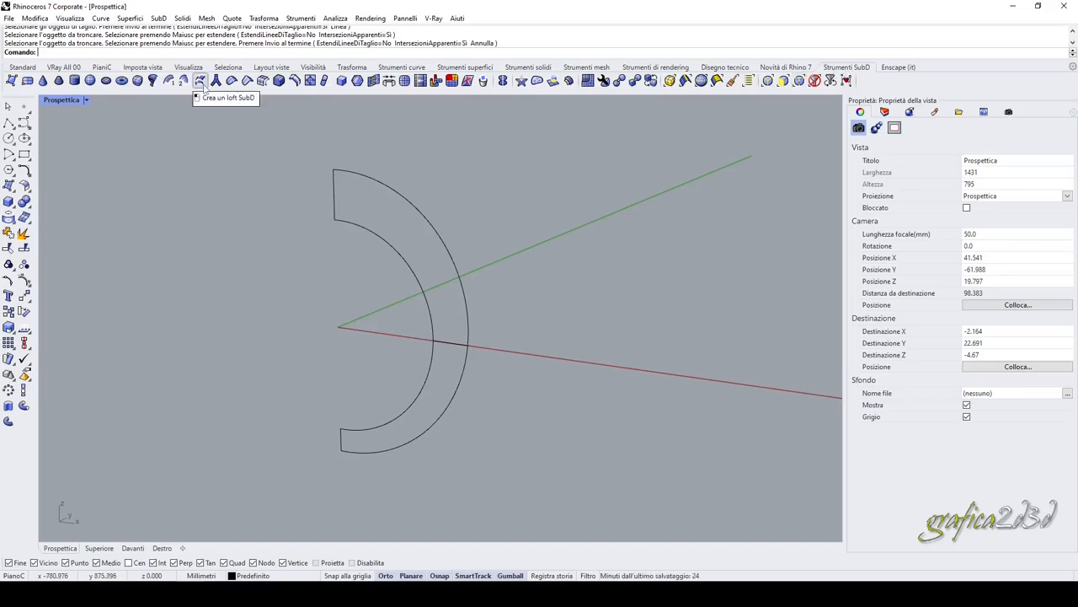
click(201, 82)
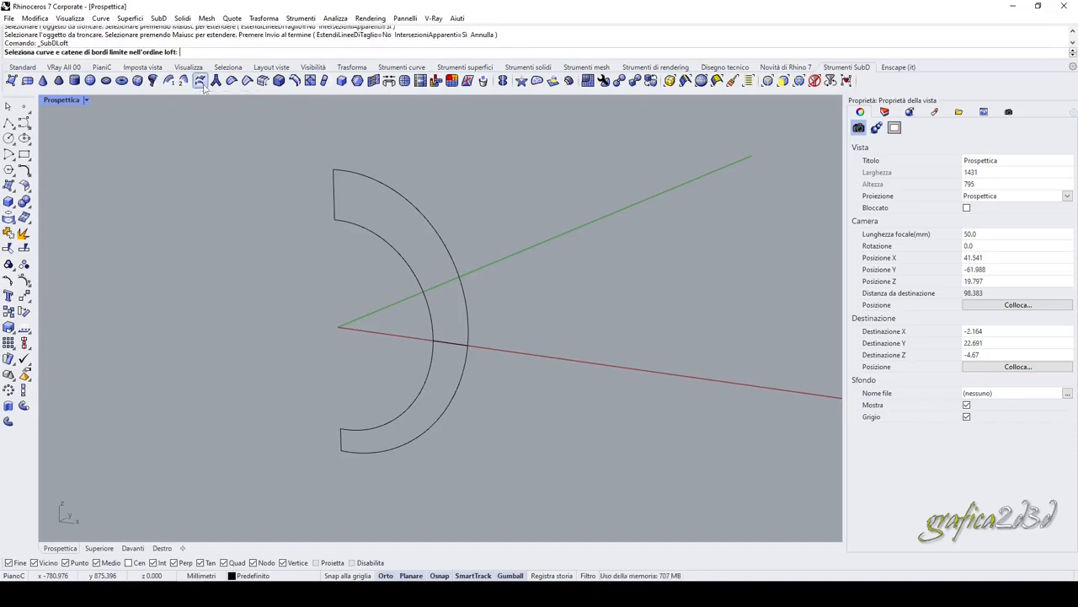
click(377, 187)
click(376, 236)
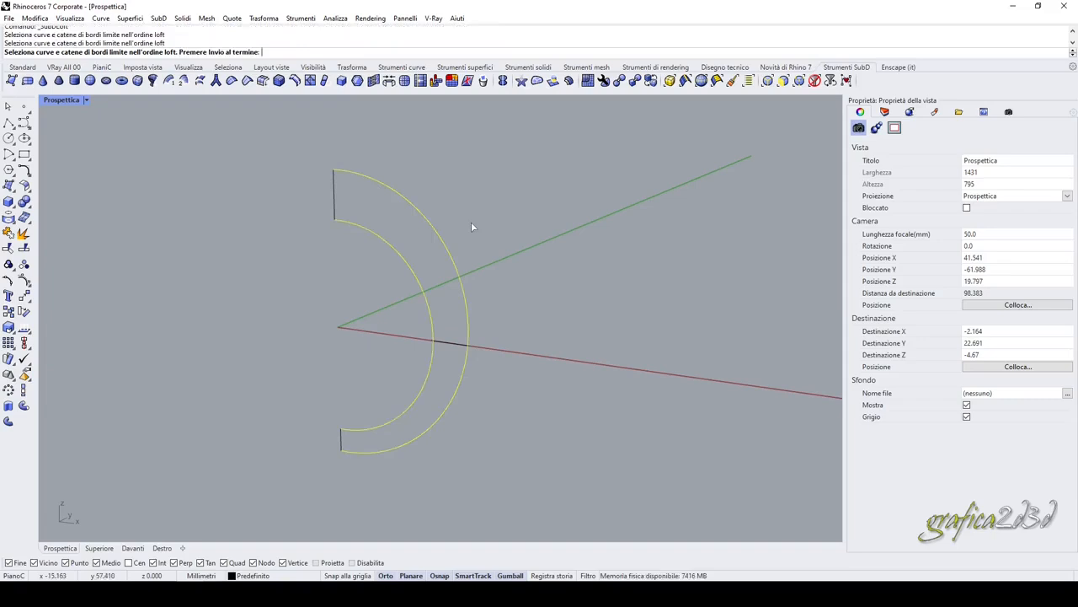
key(Return)
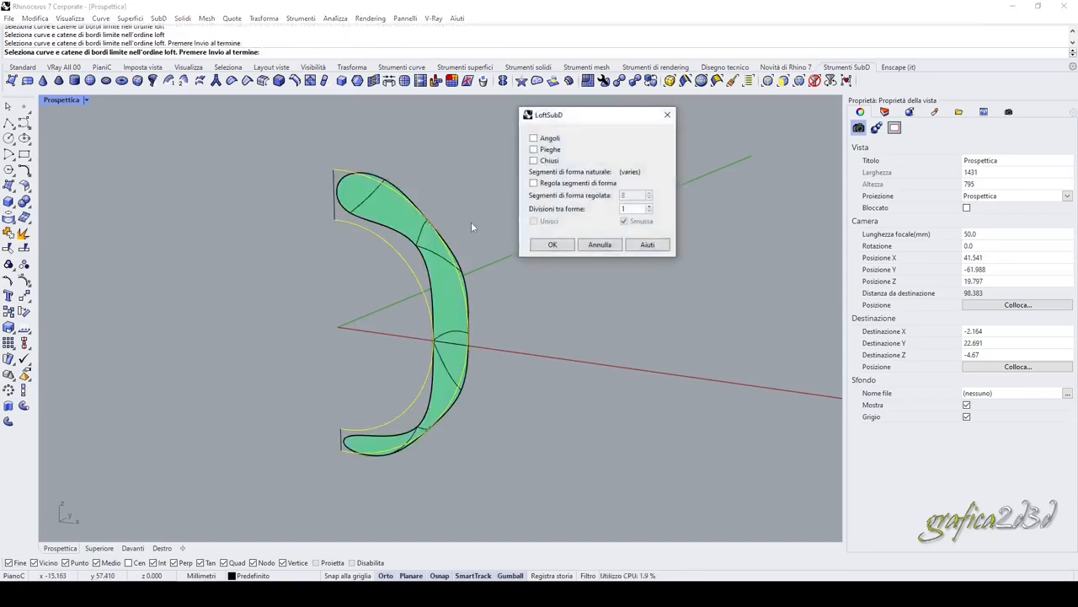
Step: Turn on adjusted shape segments and corners in the SubD loft options
click(548, 186)
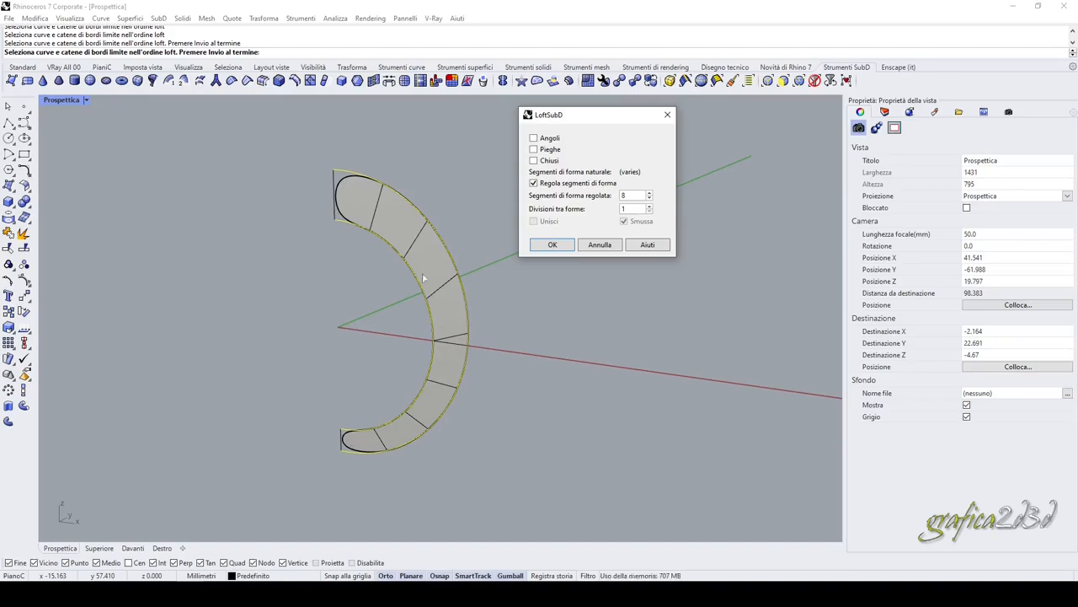
scroll(337, 189, up, 5)
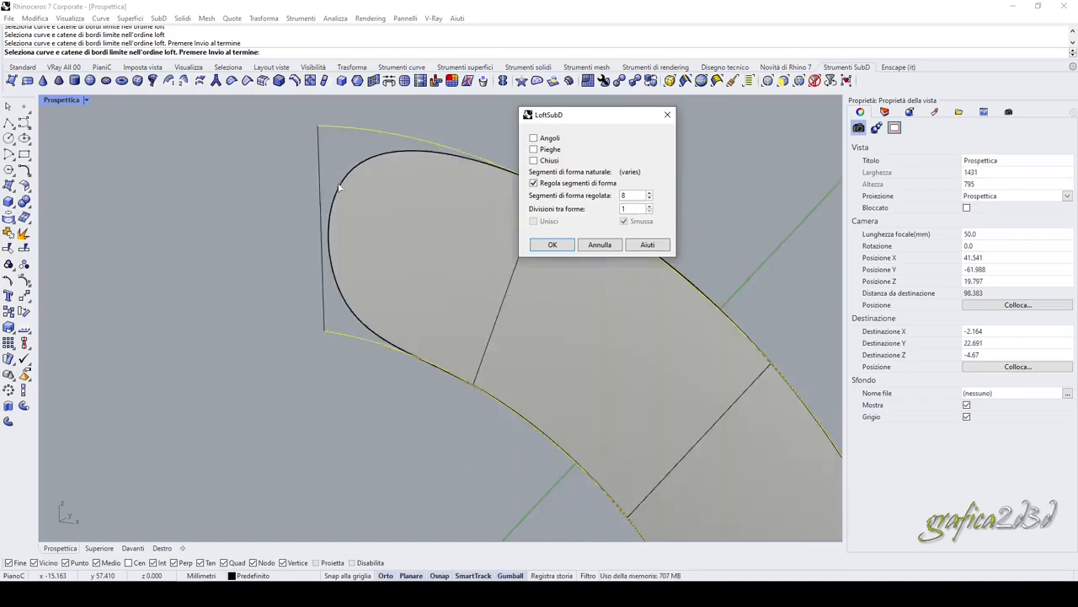
scroll(388, 187, down, 4)
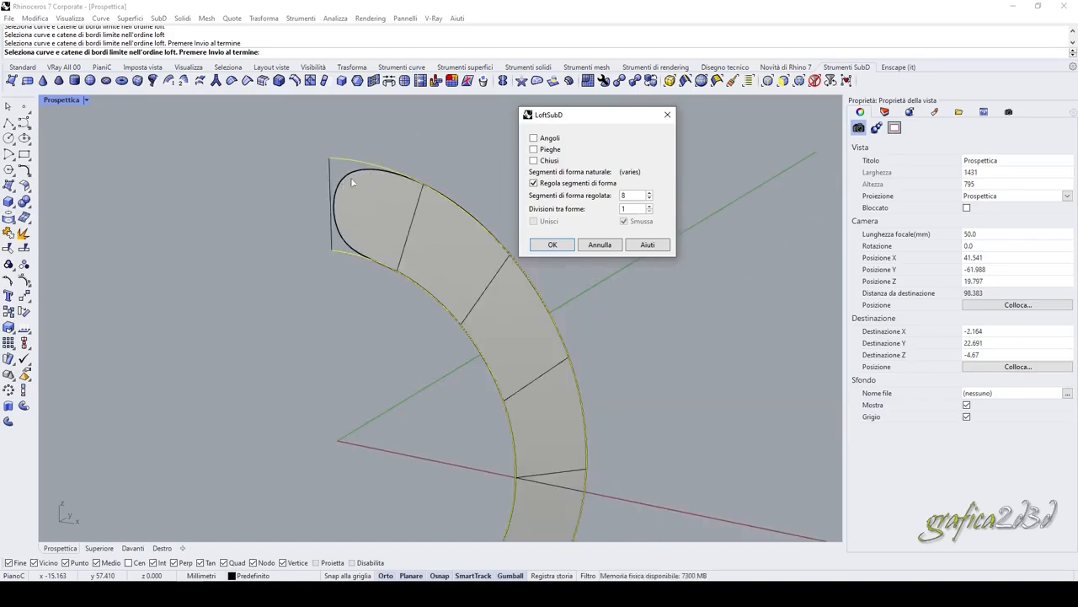
click(544, 140)
scroll(480, 160, down, 5)
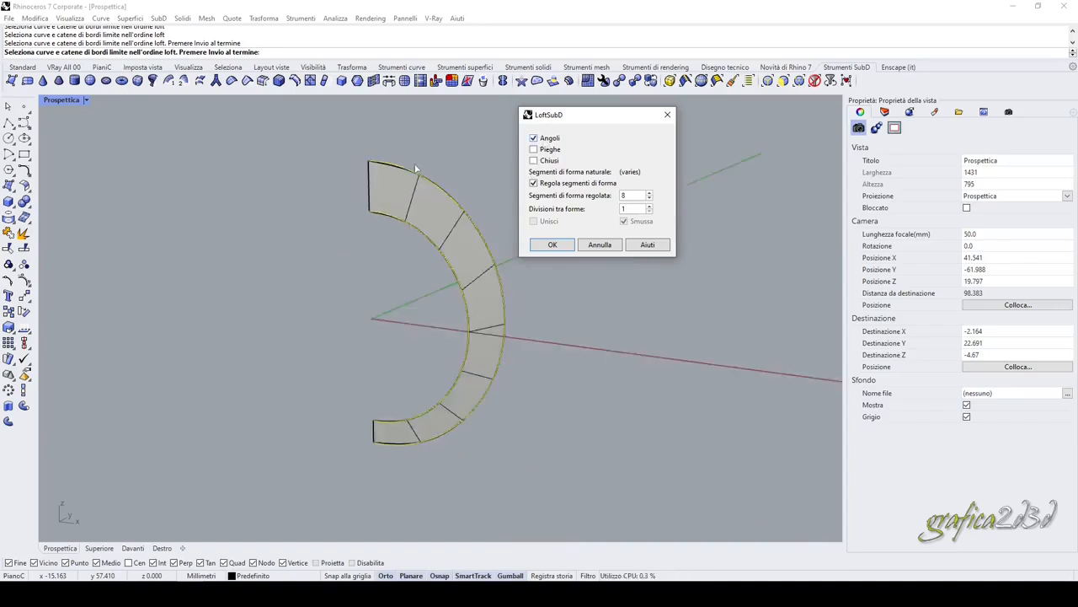
scroll(422, 189, up, 6)
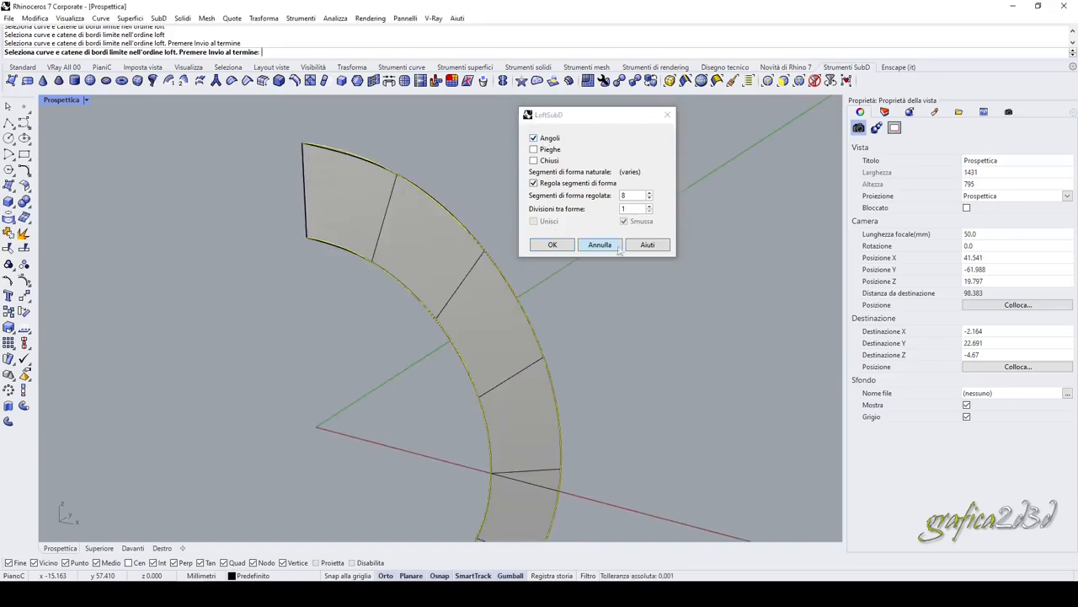
Step: Set the loft's adjusted shape segments to 12 and create the half-ring SubD
click(649, 194)
click(650, 194)
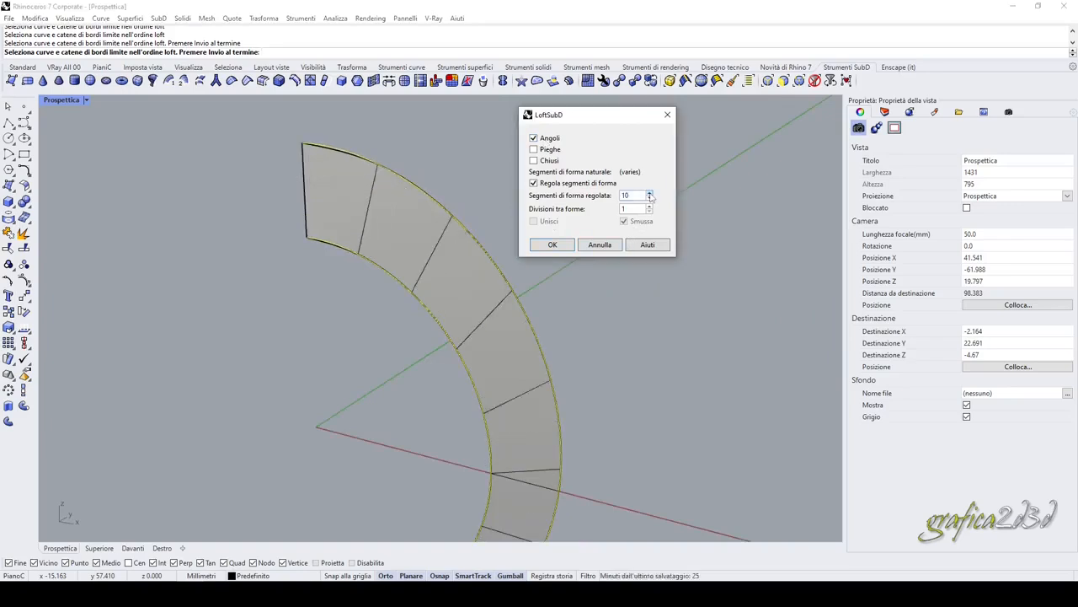
click(650, 194)
click(650, 194)
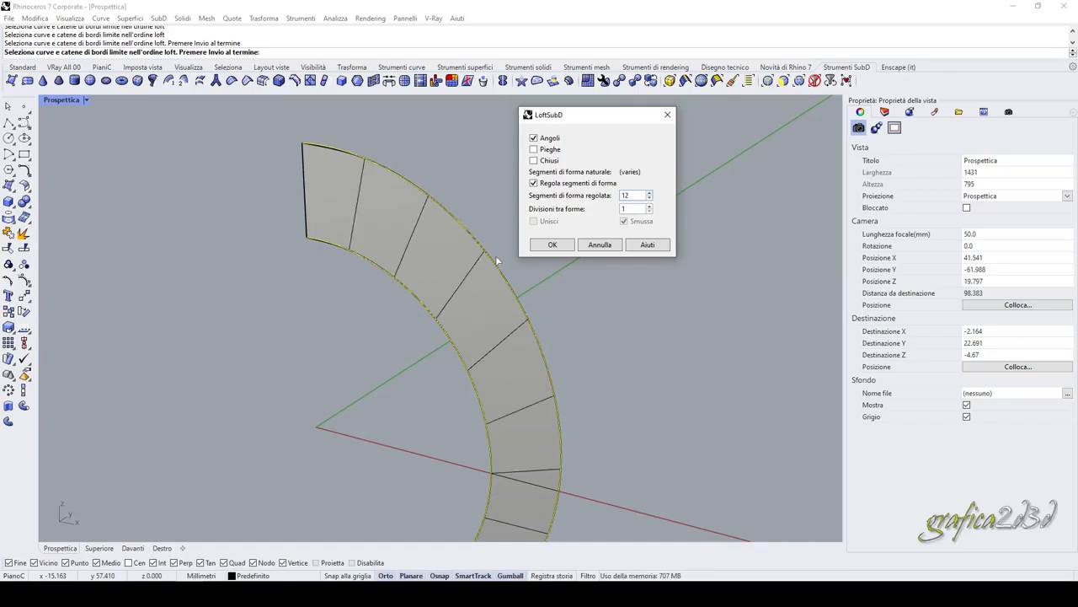
scroll(327, 155, up, 5)
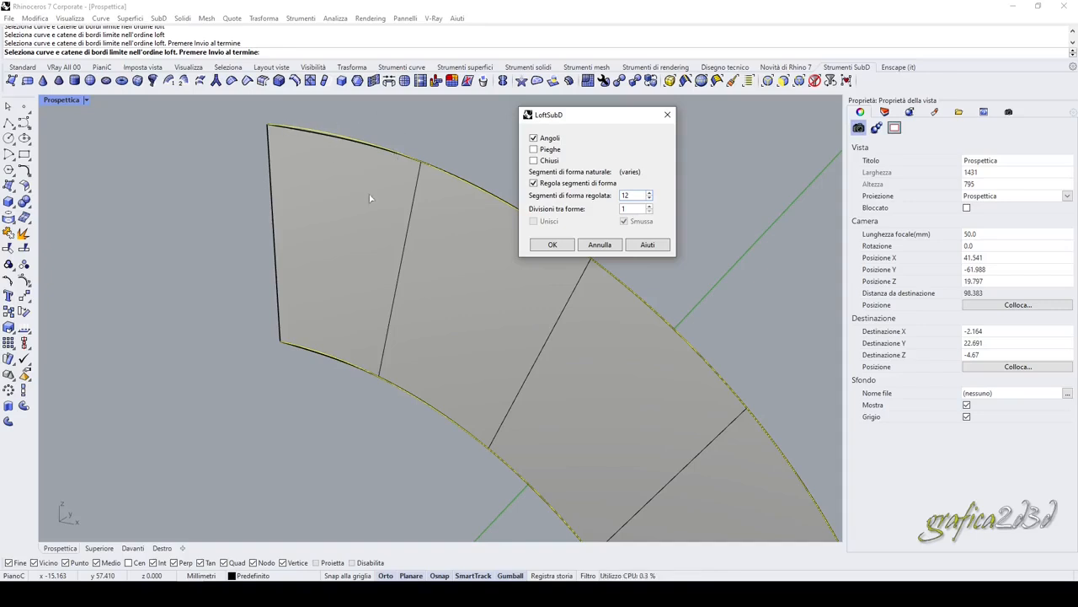
scroll(369, 193, down, 10)
right_drag(371, 194, 364, 217)
scroll(353, 258, up, 3)
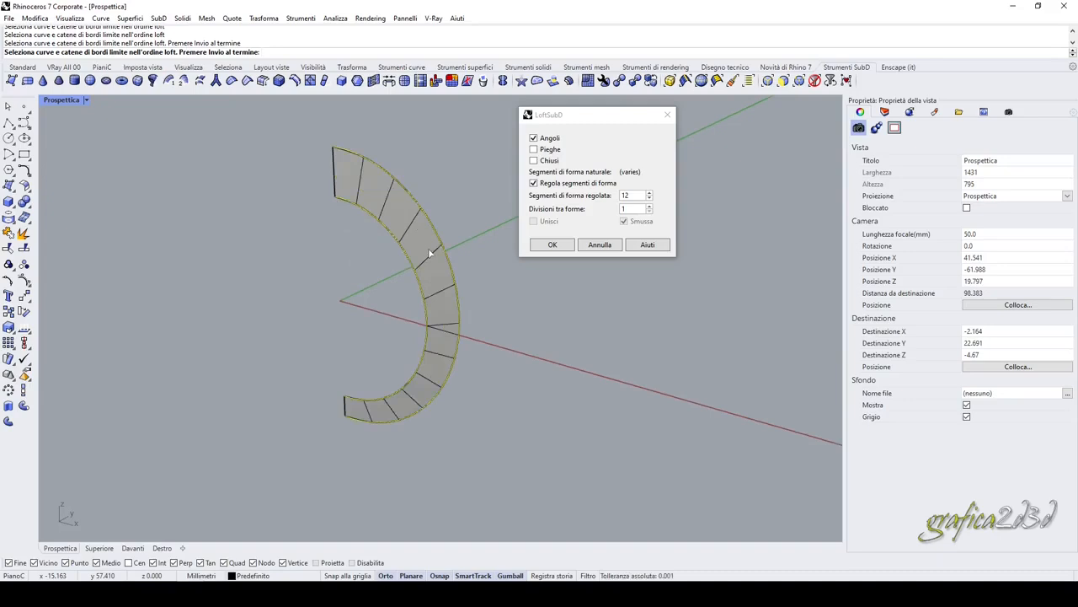
click(552, 245)
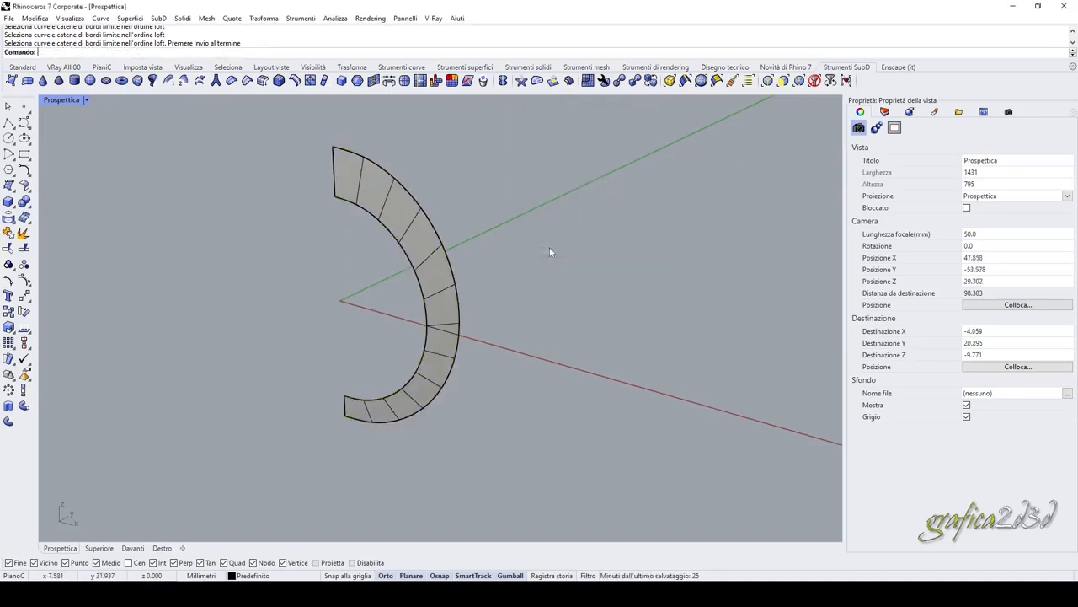
Step: Try to extrude the half-ring SubD in the positive Y direction
click(423, 239)
right_drag(492, 239, 466, 269)
scroll(454, 292, up, 7)
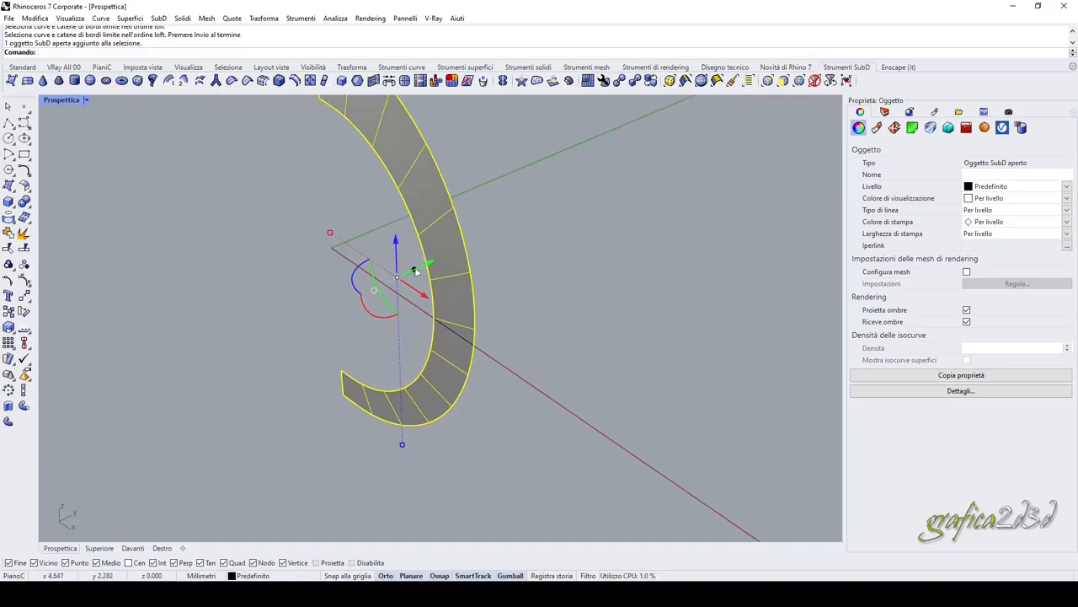
click(416, 270)
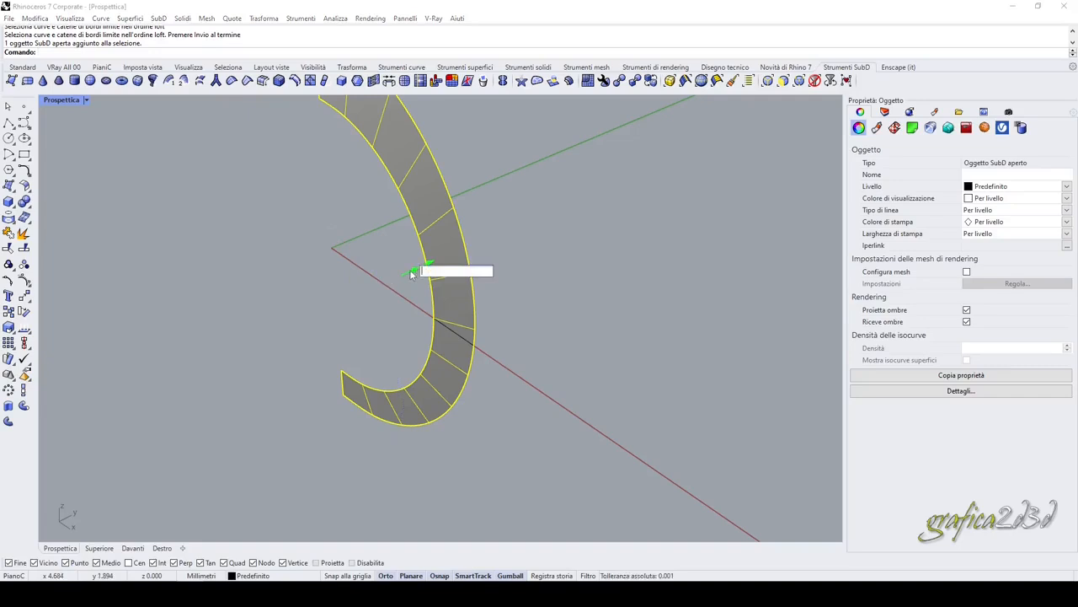
key(Return)
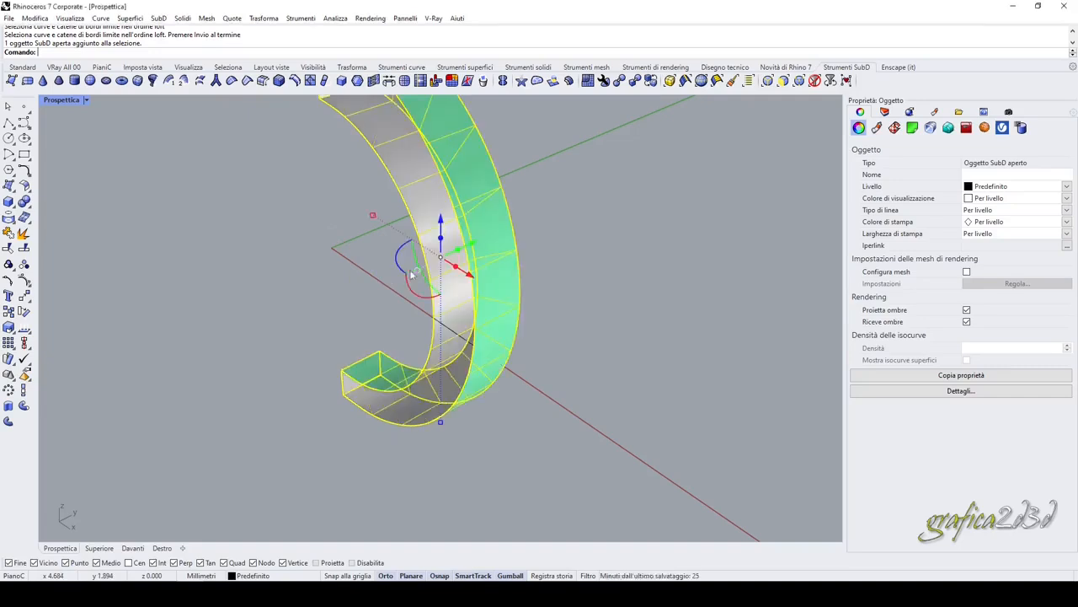
key(ctrl+z)
Step: Try to move the half-ring SubD by -2 mm along the Y axis
click(412, 273)
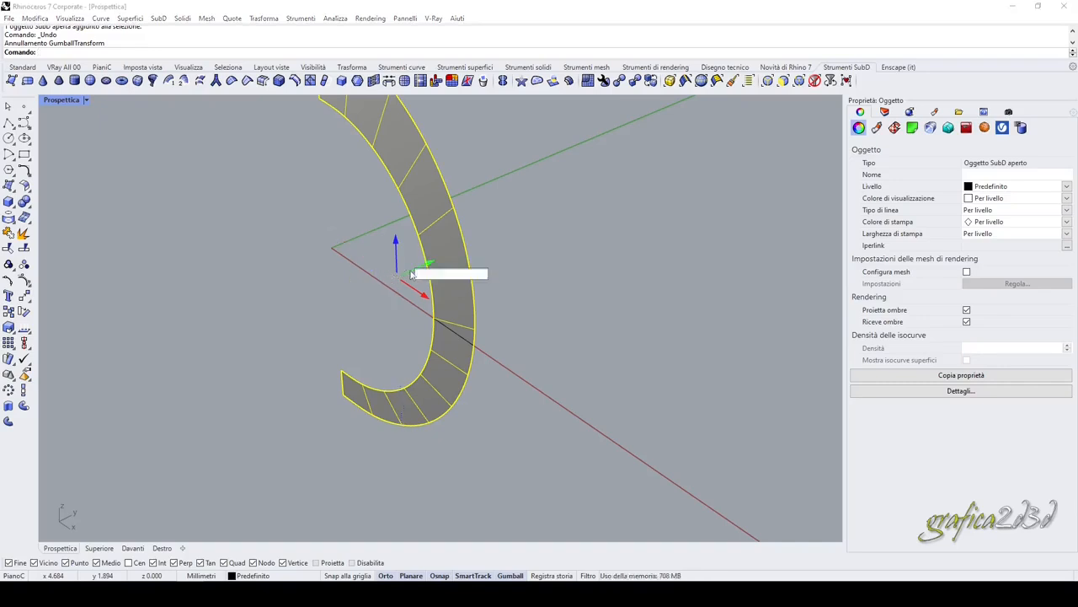
text(-2)
key(Return)
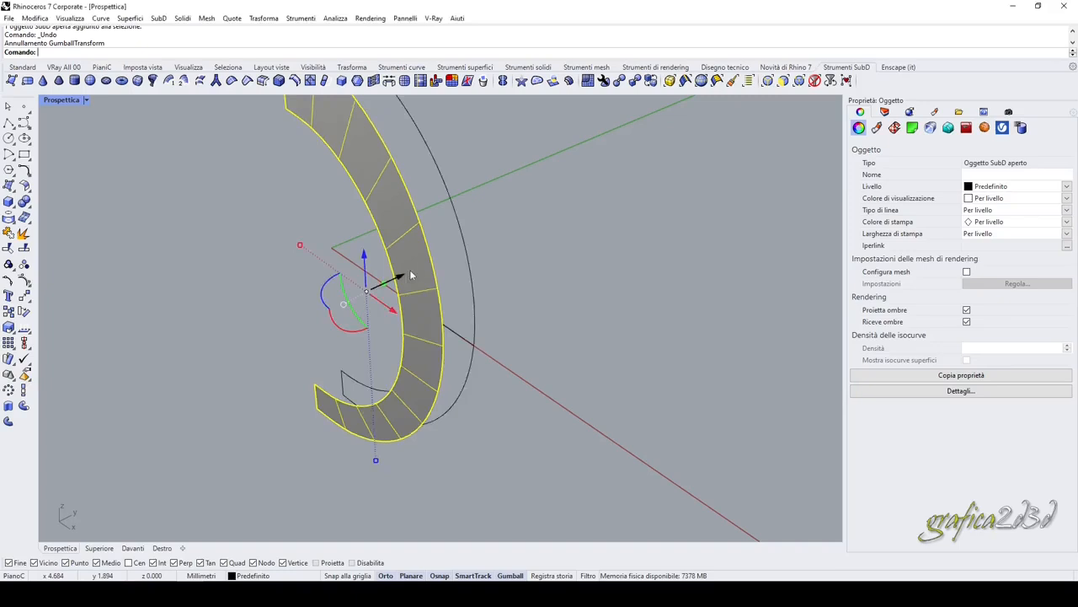
scroll(539, 285, down, 2)
key(ctrl+z)
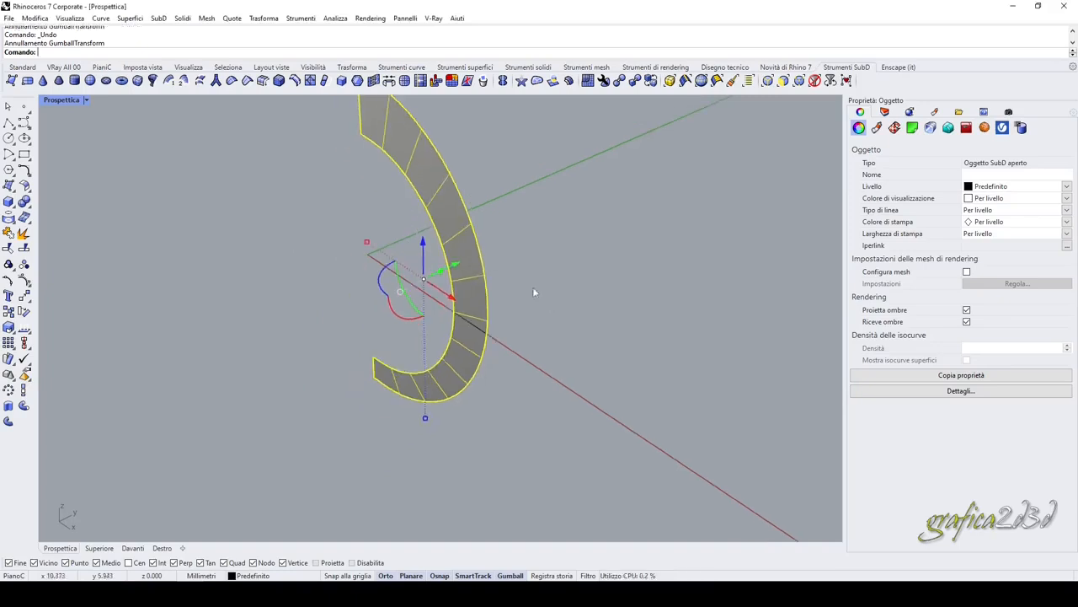
Step: Extrude the half-ring SubD by -2 mm along the Y axis to give it thickness
scroll(446, 284, up, 2)
scroll(449, 289, up, 1)
click(432, 270)
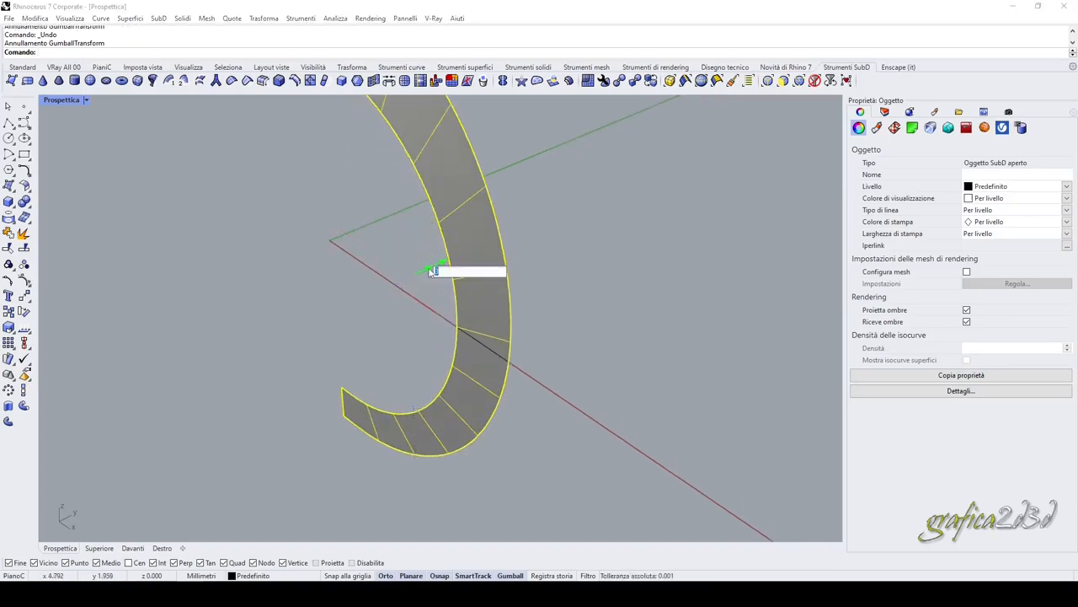
text(-2)
key(Return)
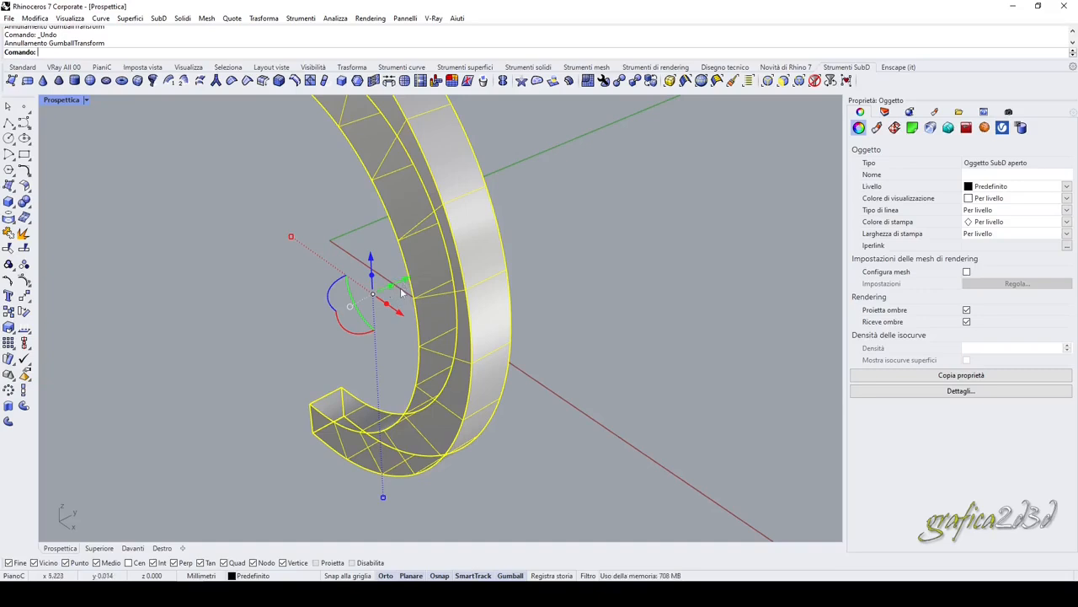
scroll(403, 287, up, 2)
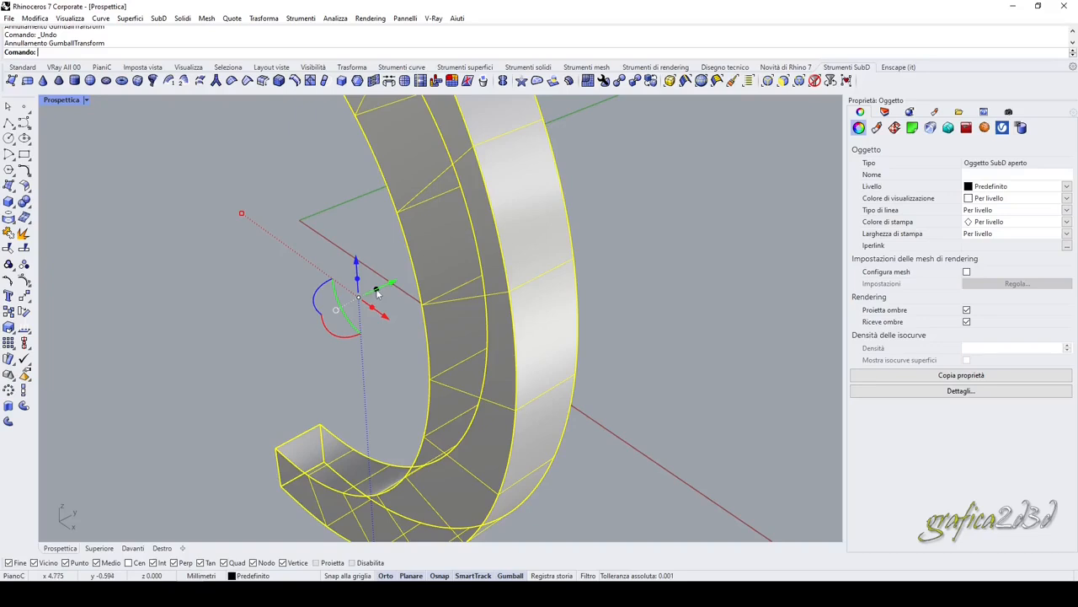
Step: Delete the end face at the upper end of the thickened half ring
scroll(503, 275, down, 8)
right_drag(503, 279, 210, 229)
click(691, 289)
scroll(212, 228, up, 3)
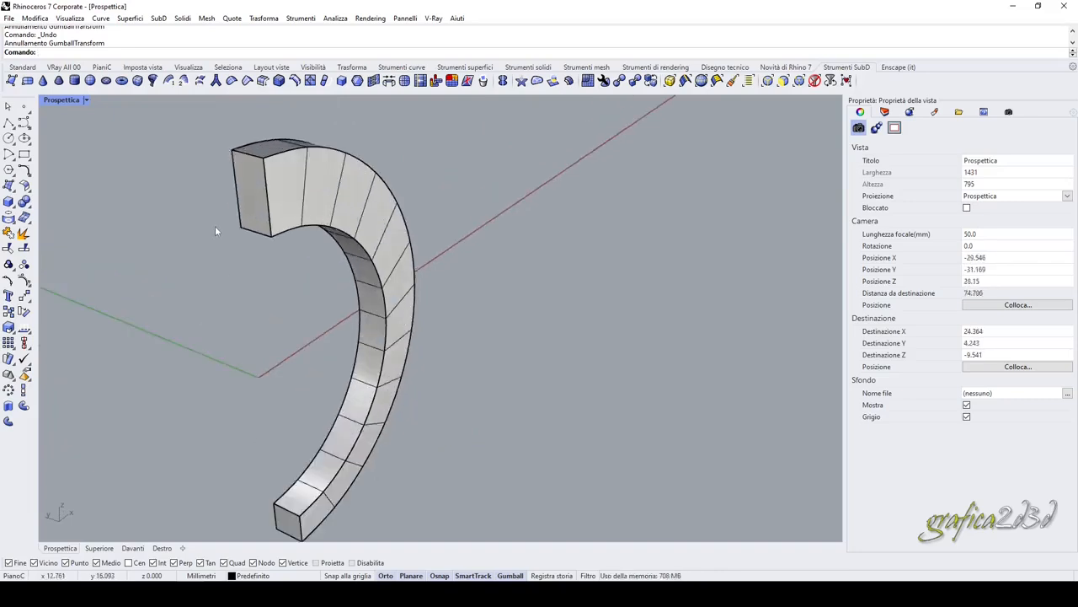
scroll(215, 229, up, 2)
ctrl+shift+click(263, 185)
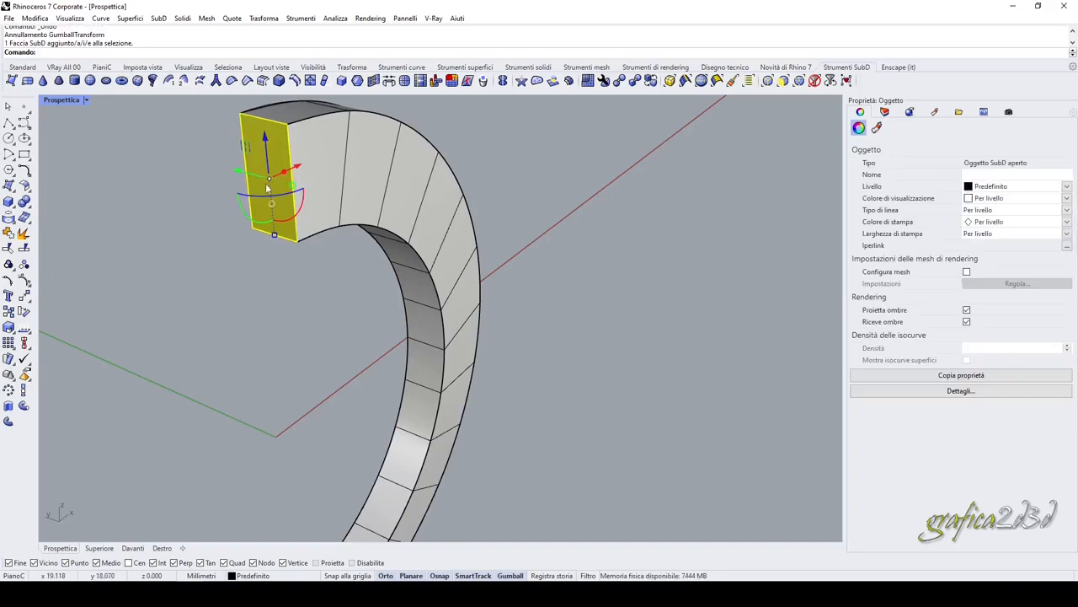
key(Delete)
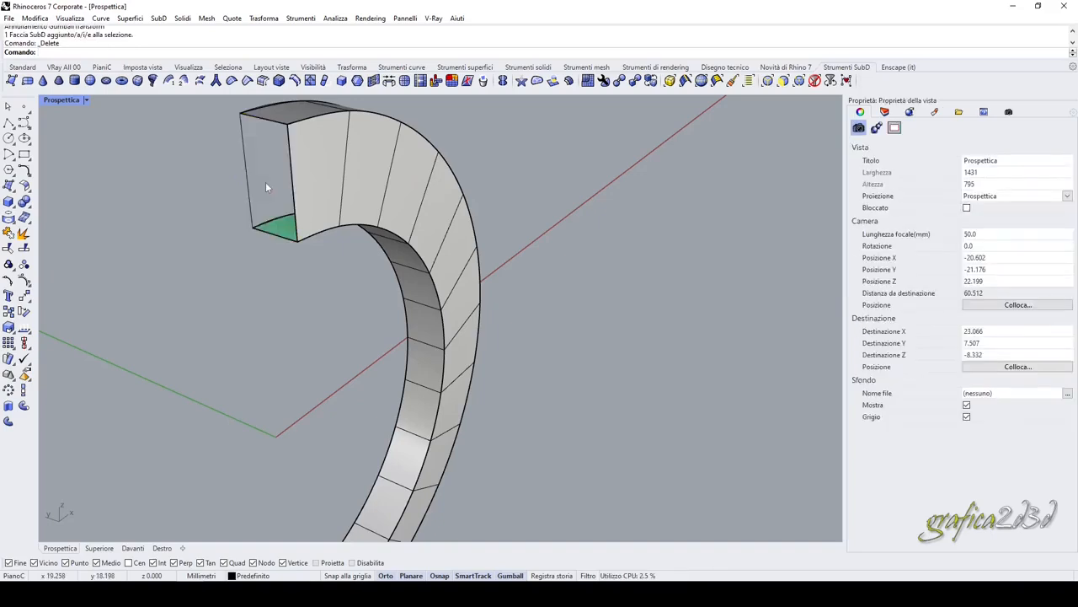
Step: Remove the crease from the whole outer edge chain on the front side of the half ring
scroll(266, 182, down, 4)
right_drag(266, 182, 239, 159)
scroll(219, 121, up, 6)
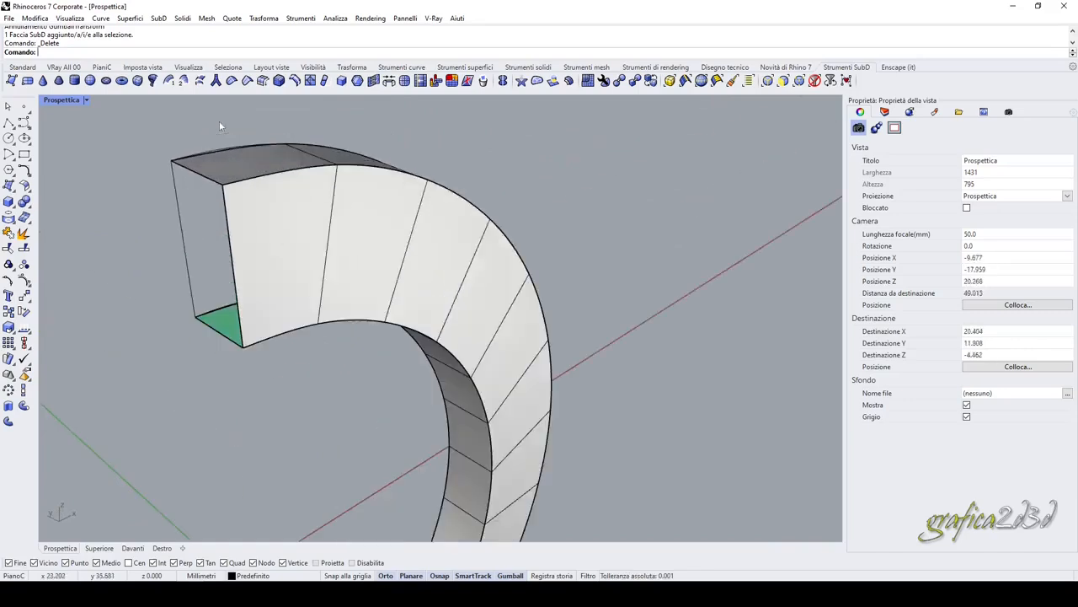
ctrl+shift+click(257, 183)
key(Escape)
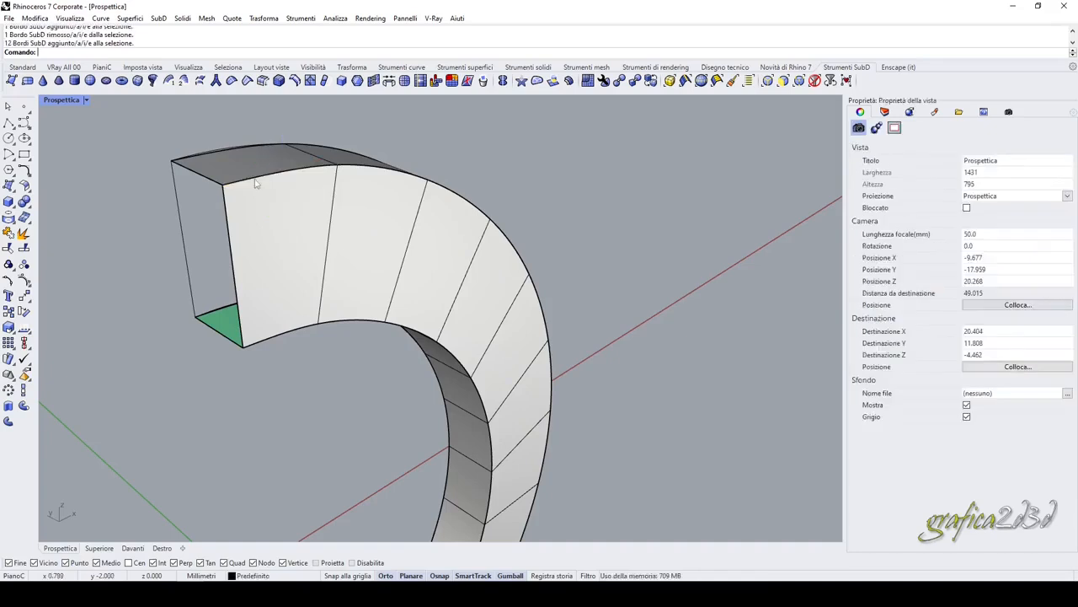
ctrl+shift+double_click(261, 179)
scroll(370, 176, down, 8)
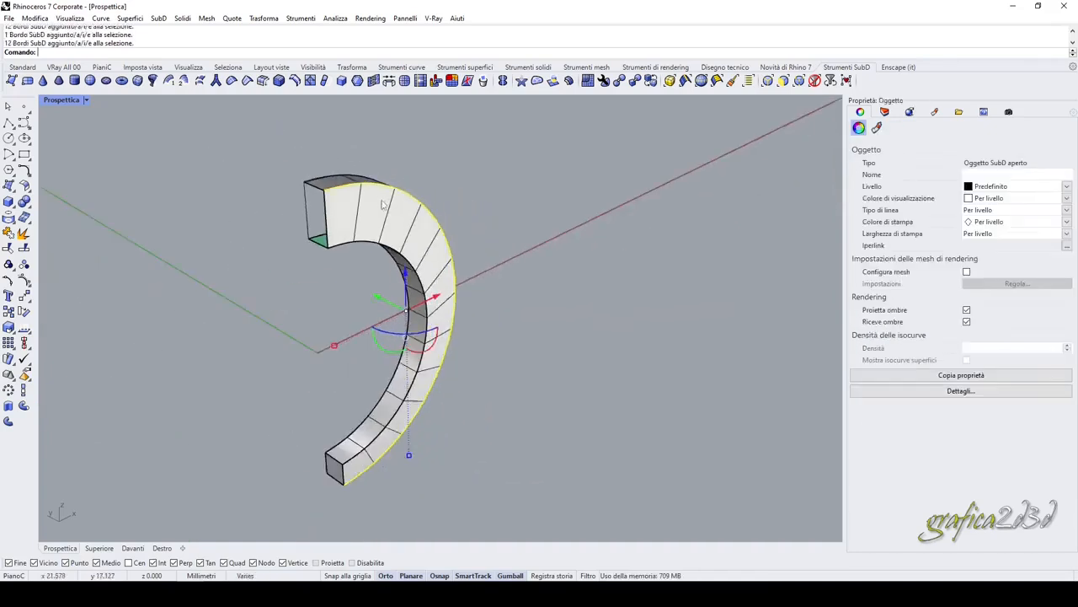
right_drag(380, 204, 271, 204)
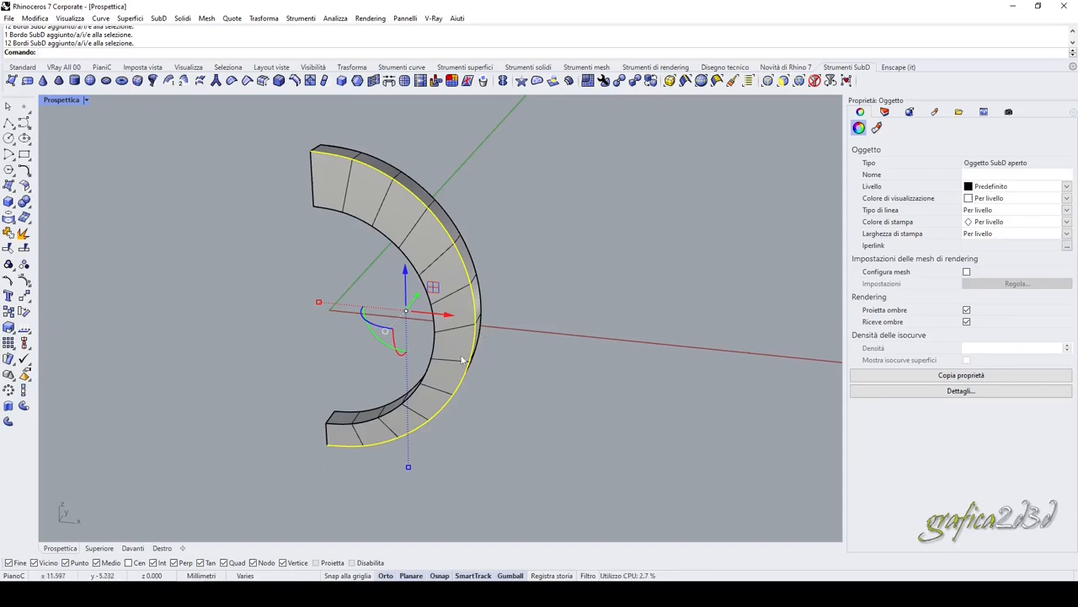
right_drag(330, 318, 360, 305)
scroll(305, 160, up, 2)
scroll(303, 159, up, 1)
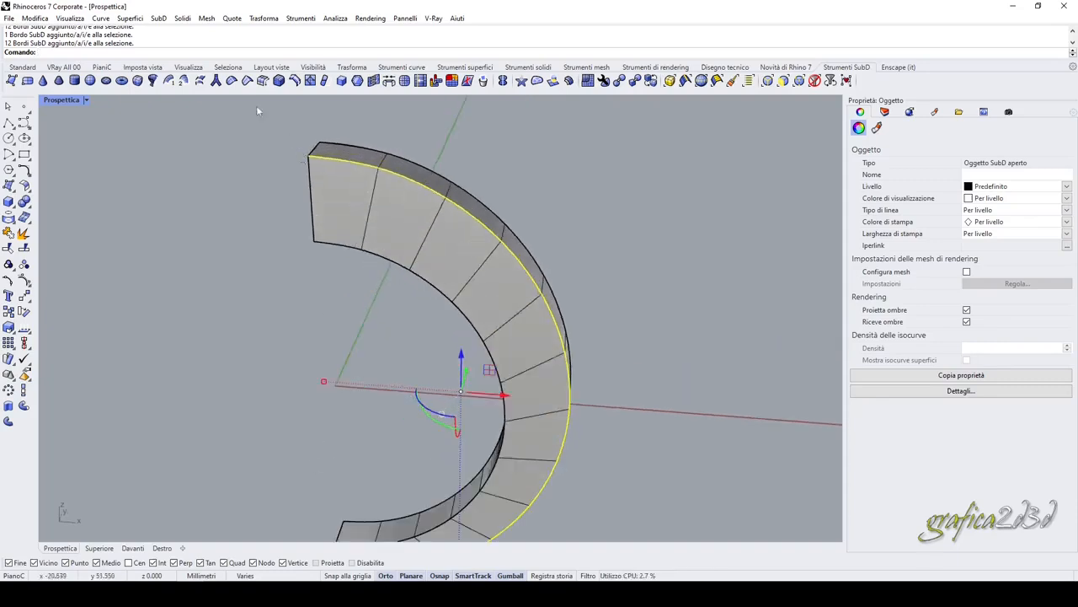
click(232, 81)
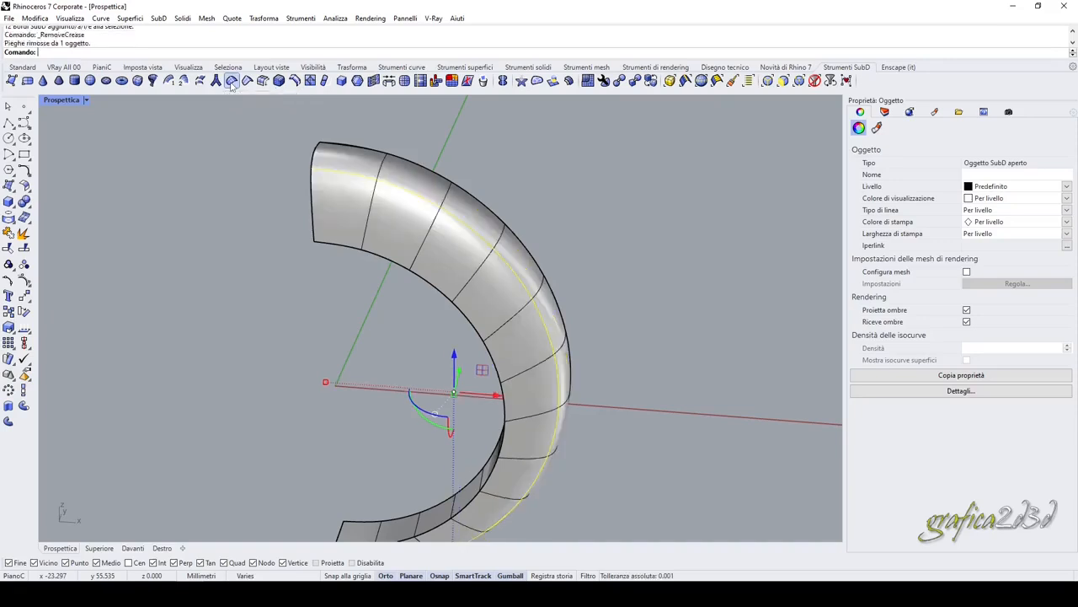
right_drag(308, 274, 329, 176)
click(344, 301)
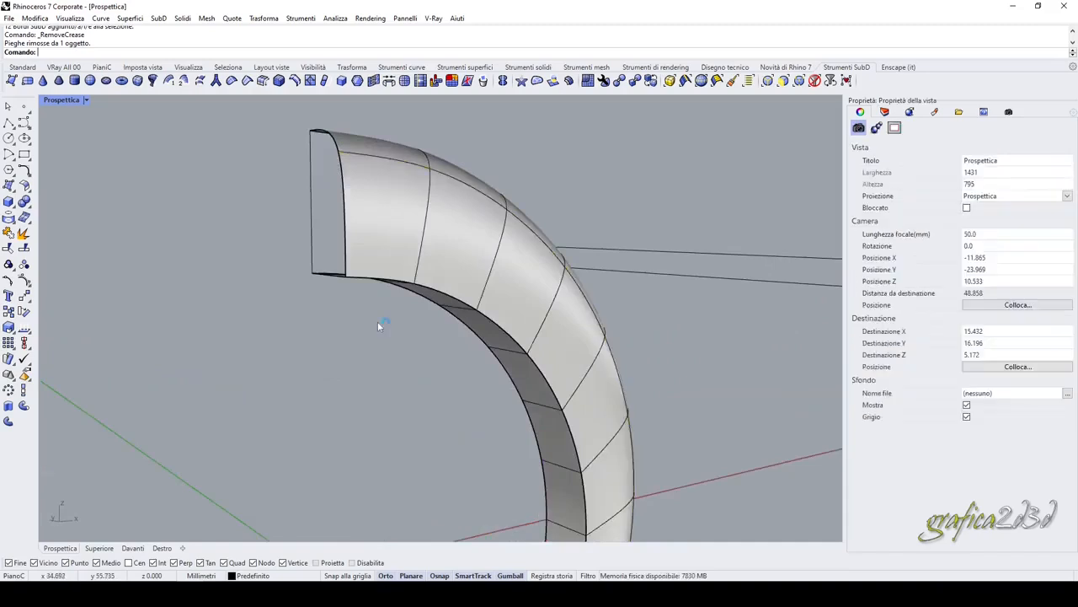
right_drag(377, 321, 324, 293)
scroll(279, 201, up, 3)
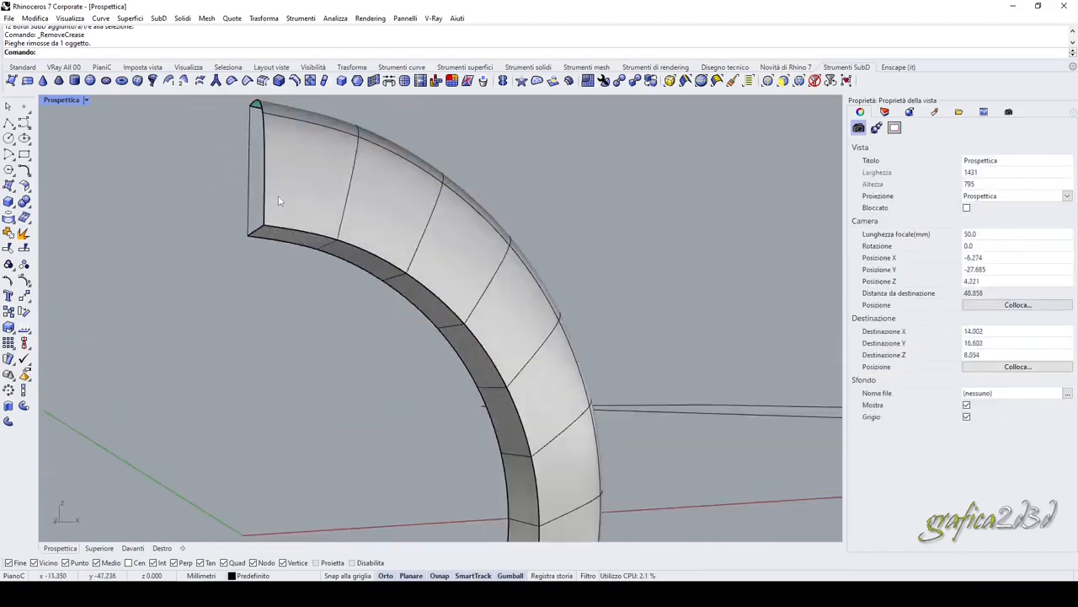
double_click(264, 189)
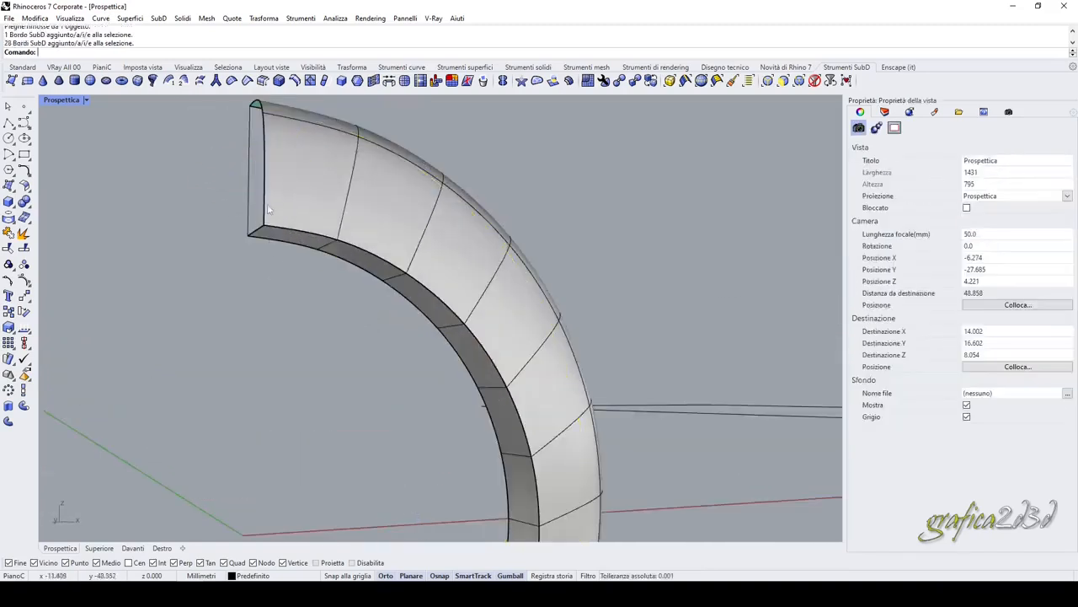
click(265, 190)
click(349, 209)
click(323, 308)
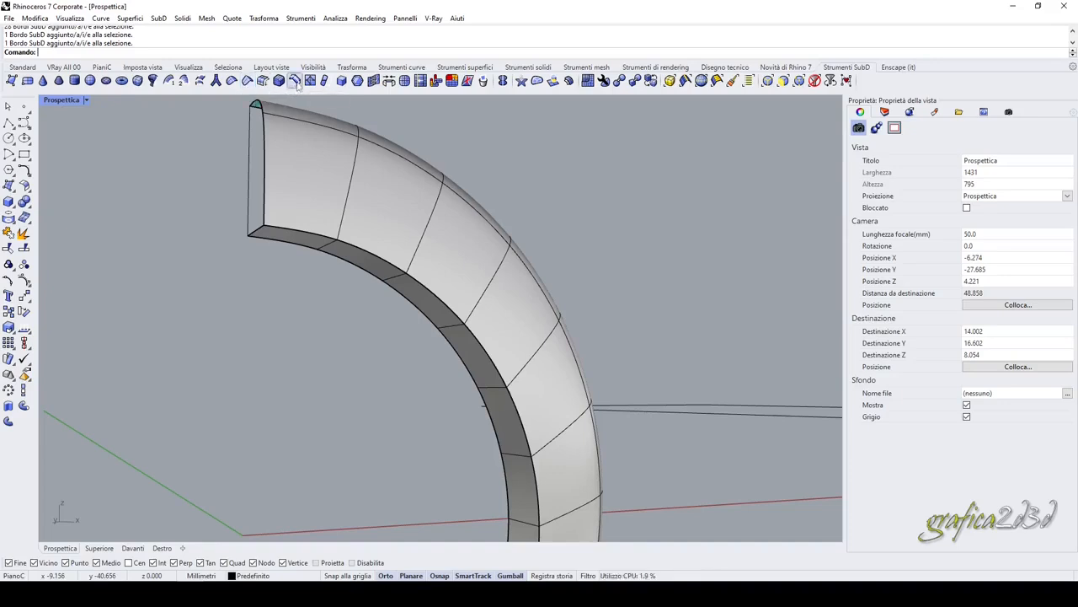
click(292, 82)
click(263, 169)
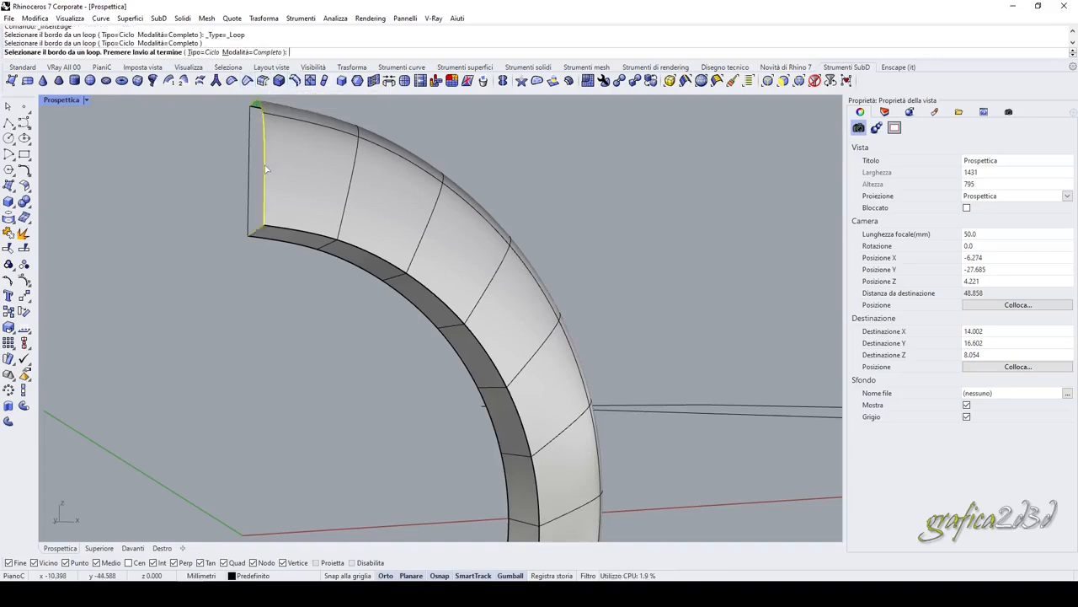
click(346, 211)
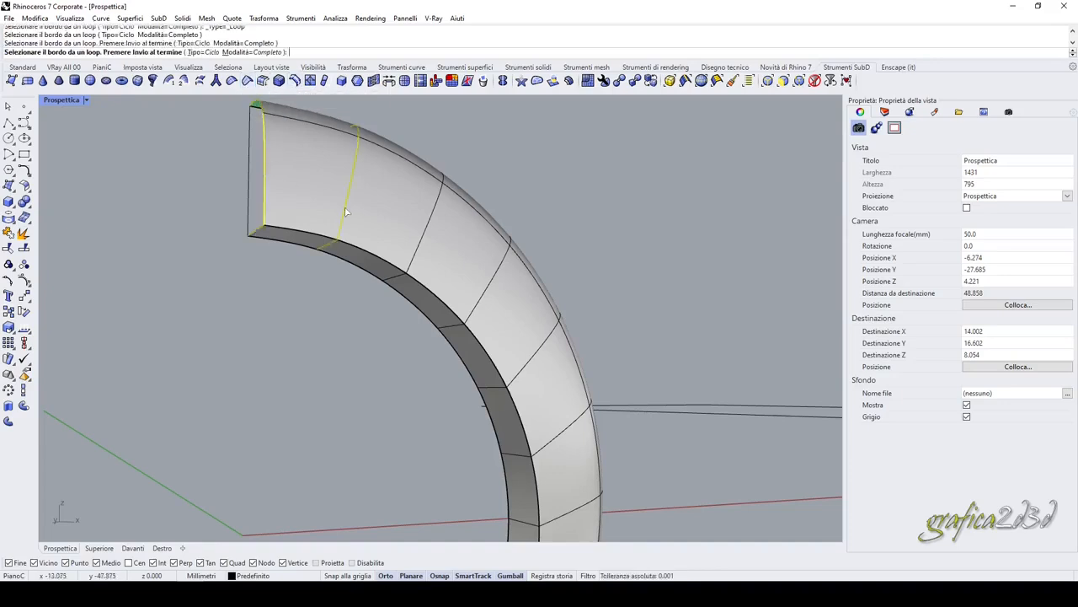
click(421, 250)
click(482, 293)
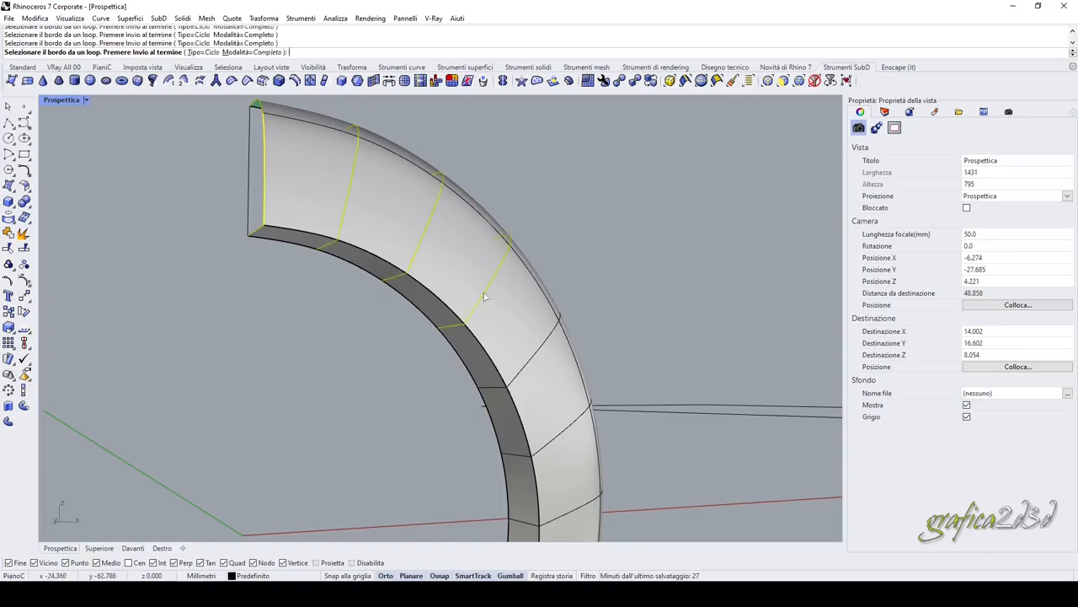
scroll(520, 315, down, 5)
scroll(507, 280, up, 2)
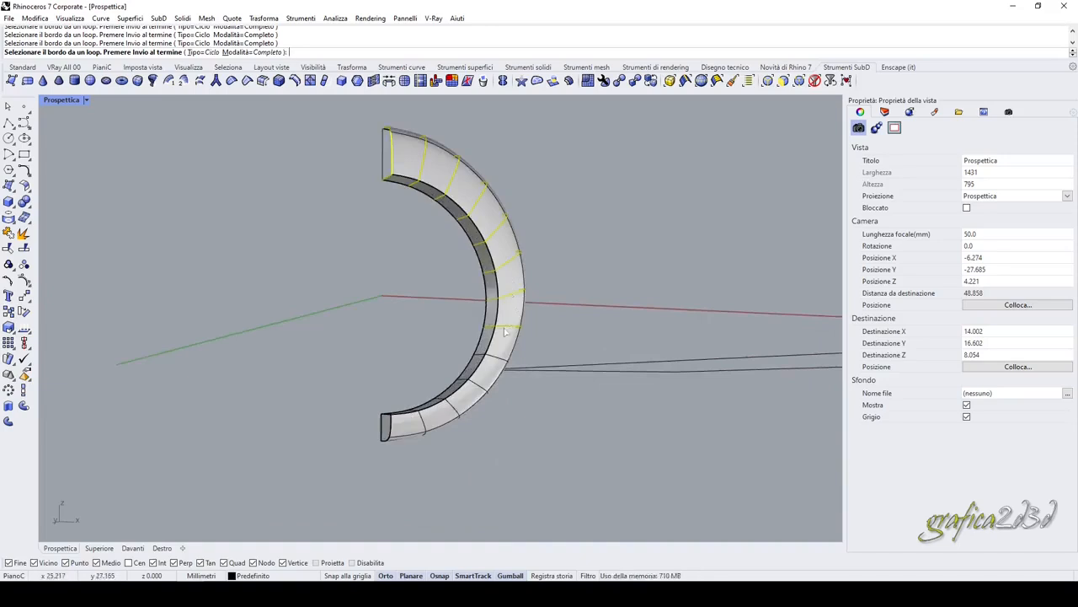
click(498, 362)
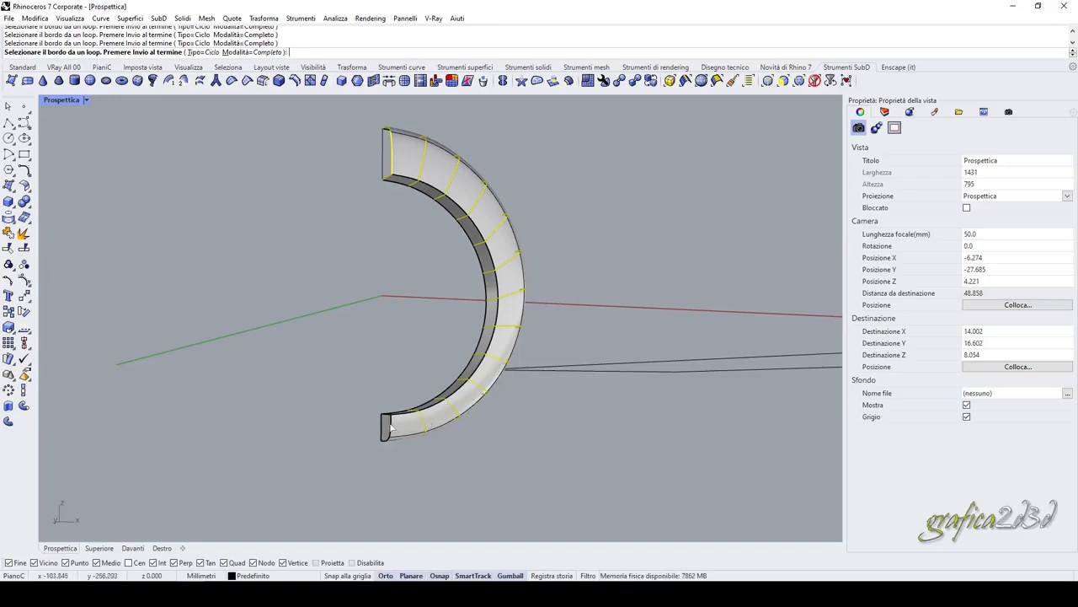
key(Return)
scroll(438, 160, up, 5)
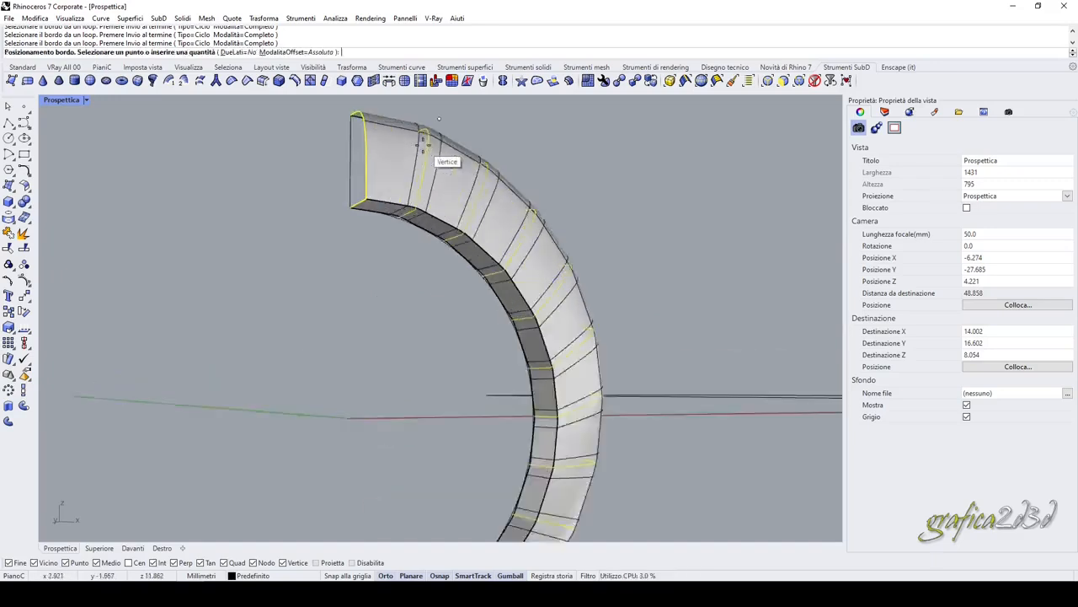
scroll(404, 149, up, 2)
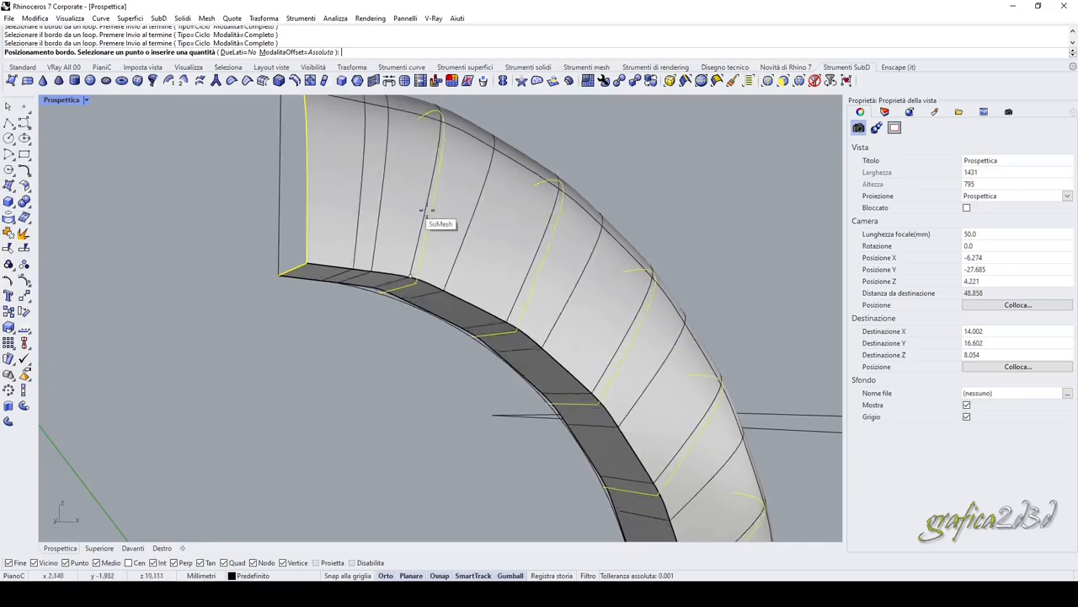
click(594, 264)
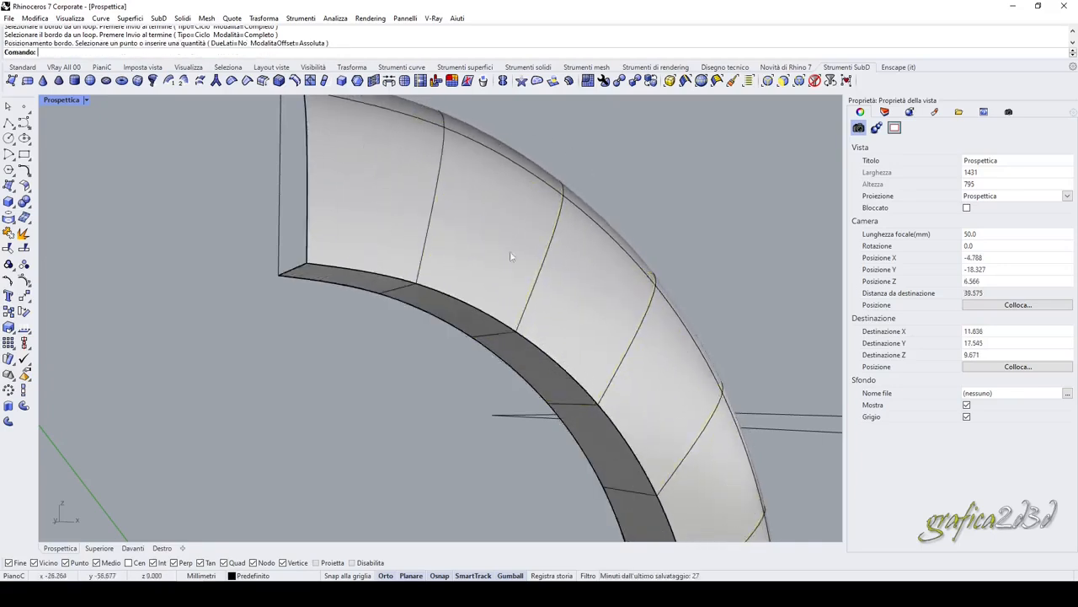
Step: Insert an edge ring across all the cross edges of the half ring's front face, running close to the inner front edge
ctrl+shift+click(306, 199)
scroll(362, 228, down, 3)
scroll(360, 233, down, 2)
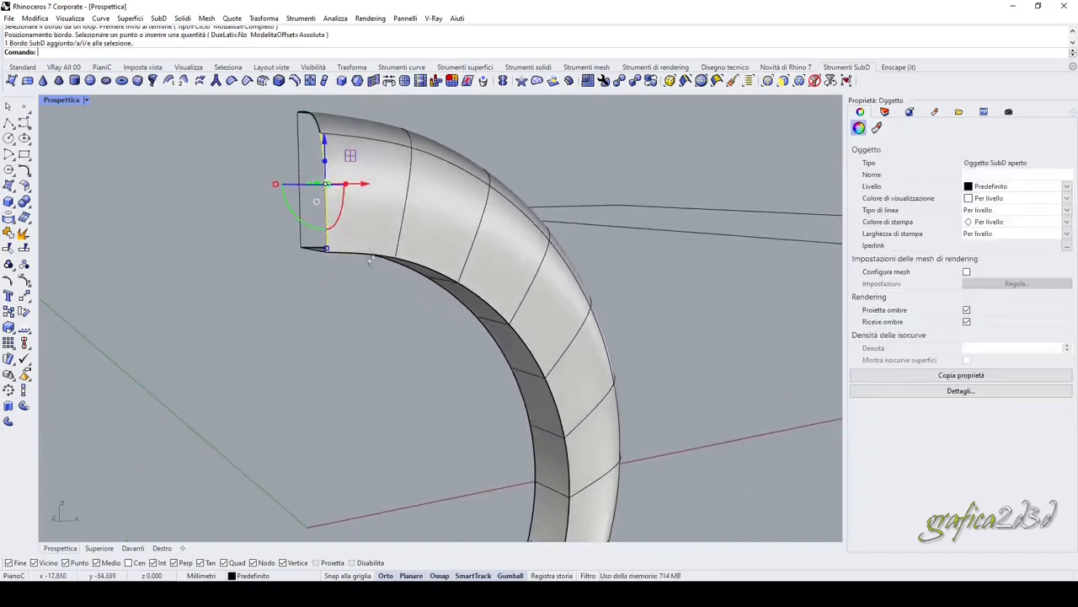
ctrl+shift+click(403, 229)
ctrl+shift+click(474, 251)
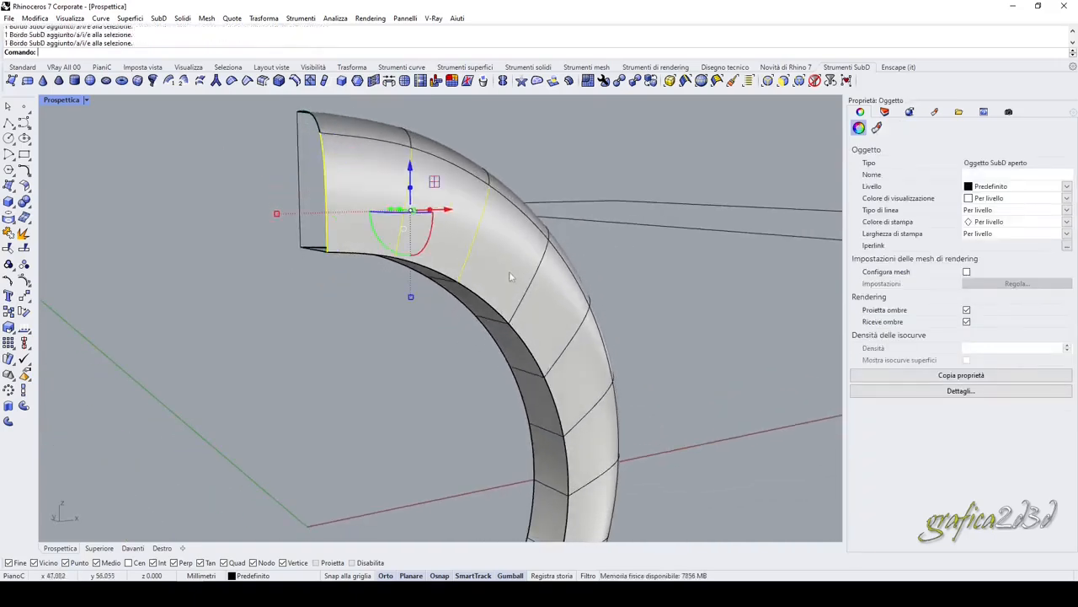
right_drag(527, 290, 530, 266)
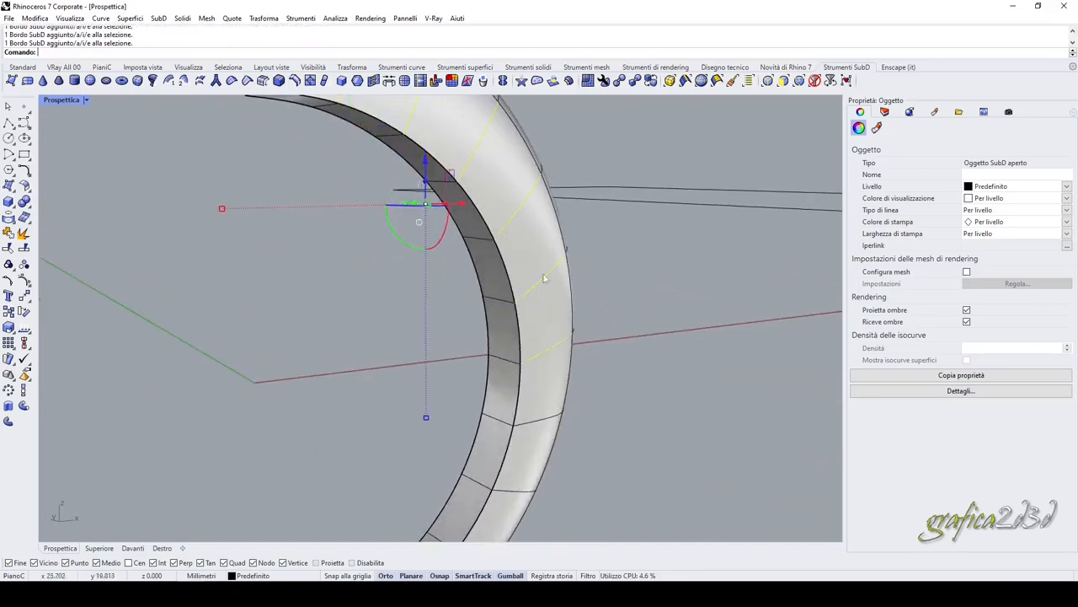
right_drag(550, 354, 540, 371)
ctrl+shift+click(524, 392)
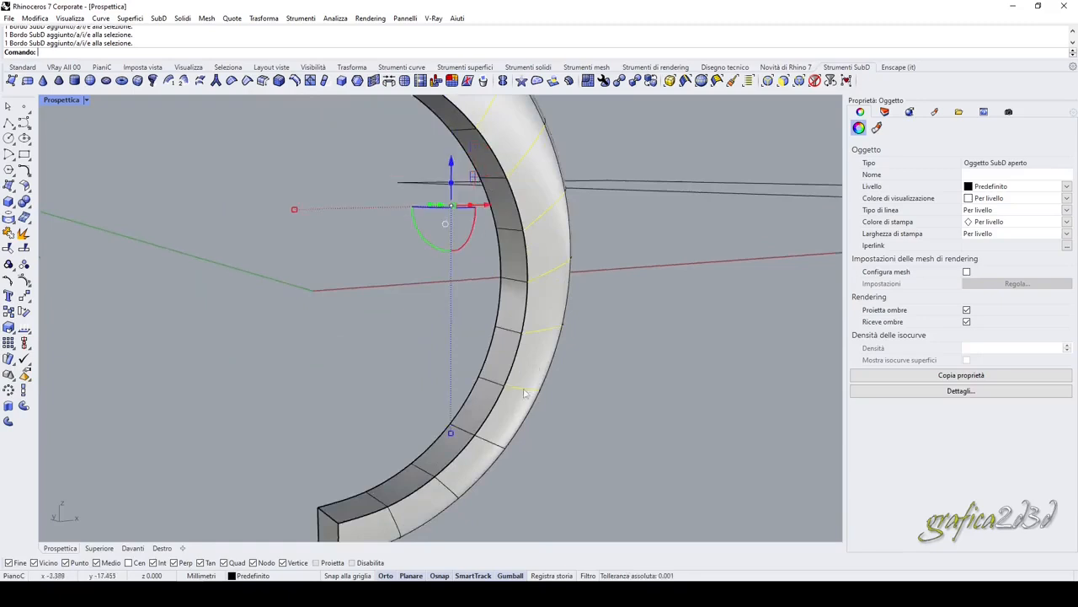
ctrl+shift+click(489, 449)
ctrl+shift+click(402, 508)
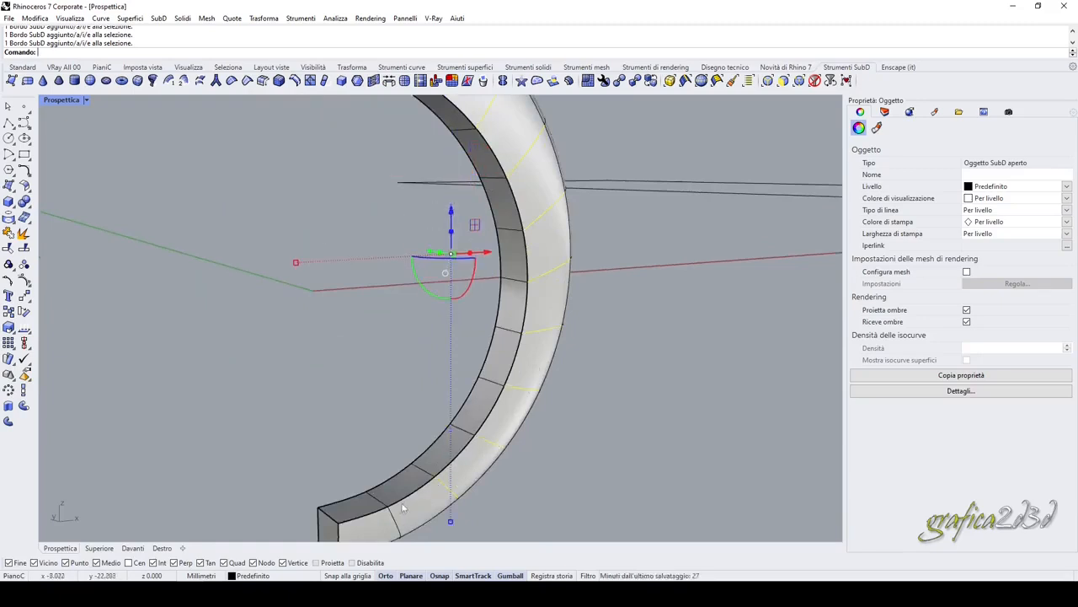
ctrl+shift+click(392, 520)
ctrl+shift+click(339, 533)
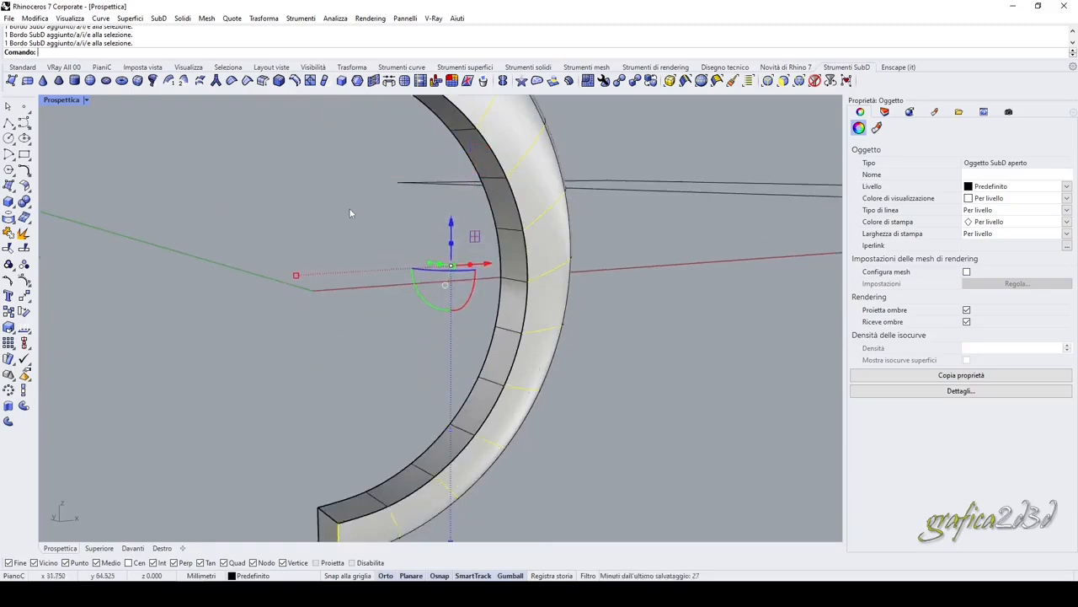
right_click(295, 80)
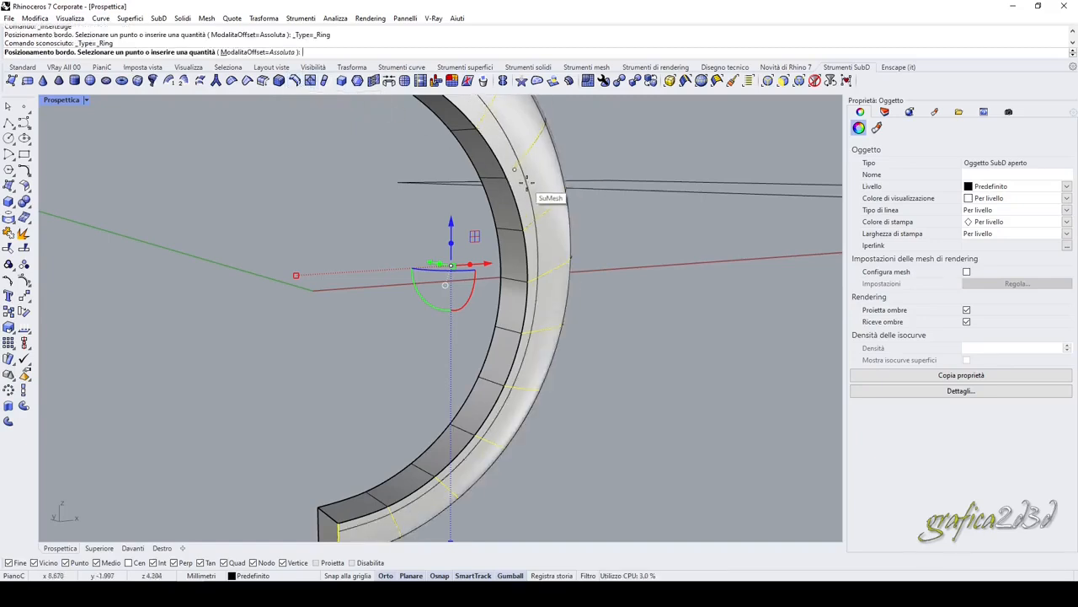
scroll(523, 187, up, 3)
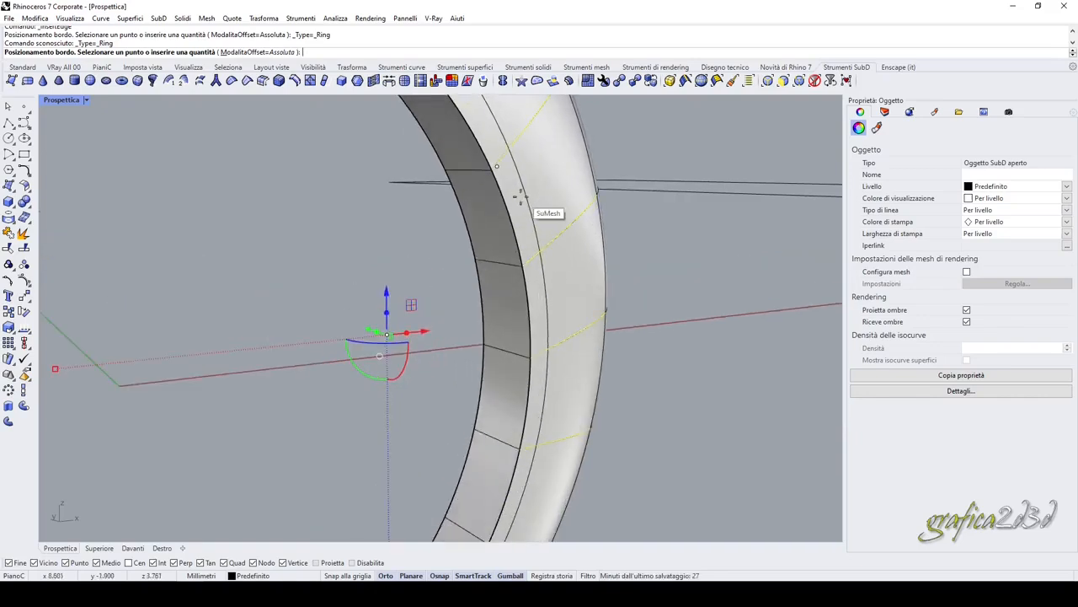
key(Escape)
key(Escape)
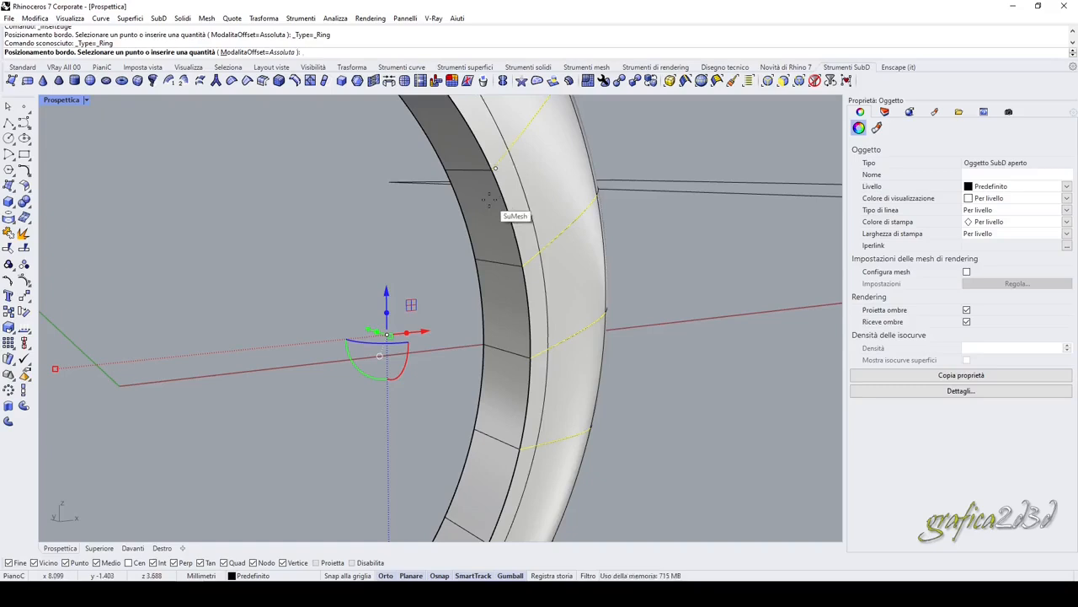
Step: Insert an edge ring along the inner face of the half ring, running close to its front edge
scroll(490, 182, down, 6)
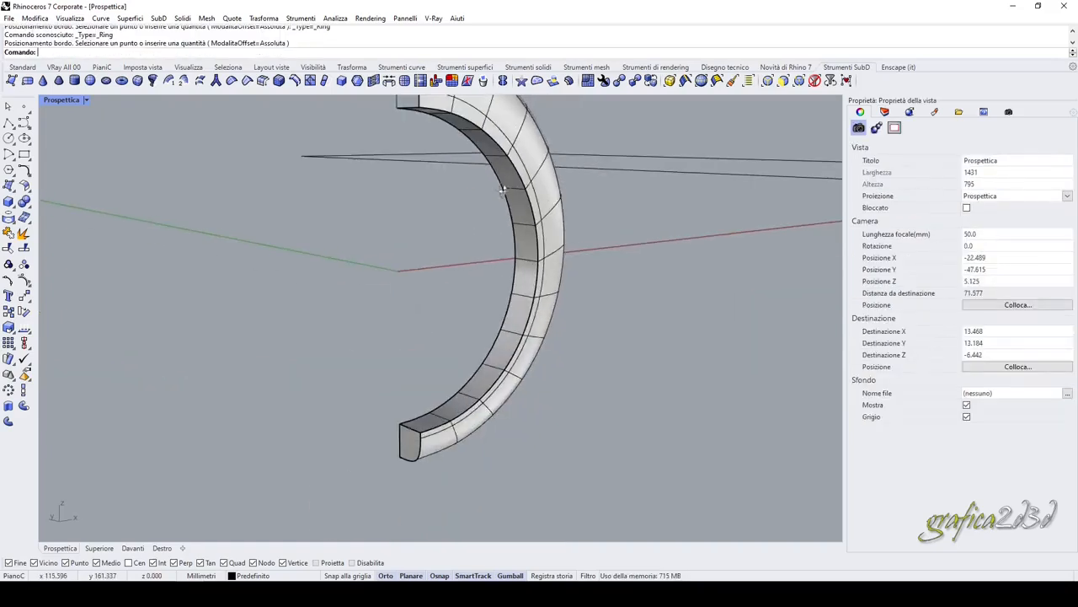
right_drag(503, 190, 525, 185)
scroll(571, 205, down, 4)
scroll(559, 239, down, 2)
right_drag(559, 238, 542, 144)
scroll(542, 144, up, 8)
right_click(543, 143)
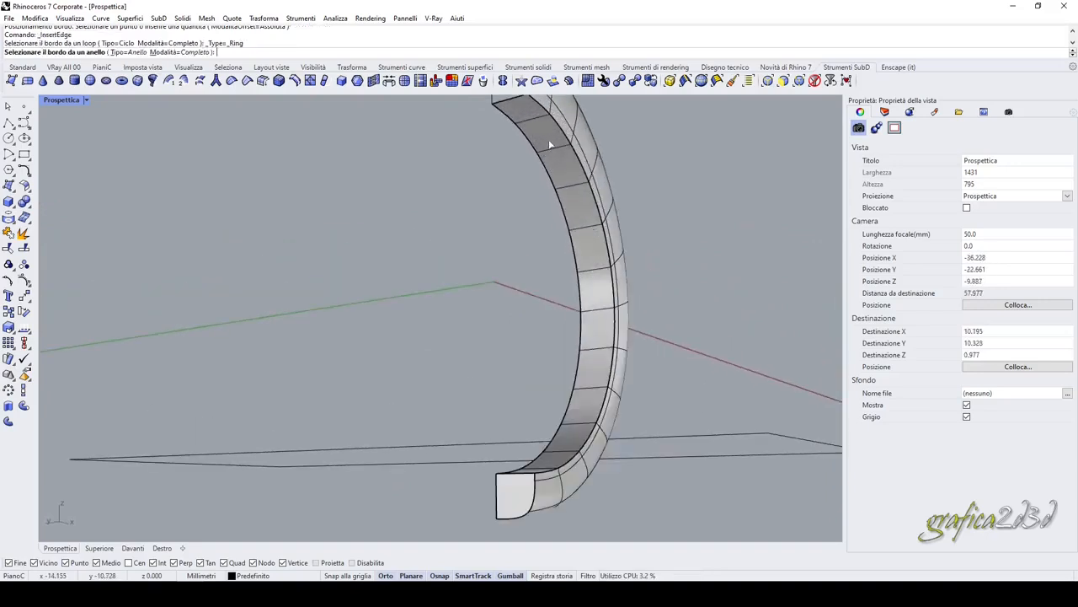
click(526, 108)
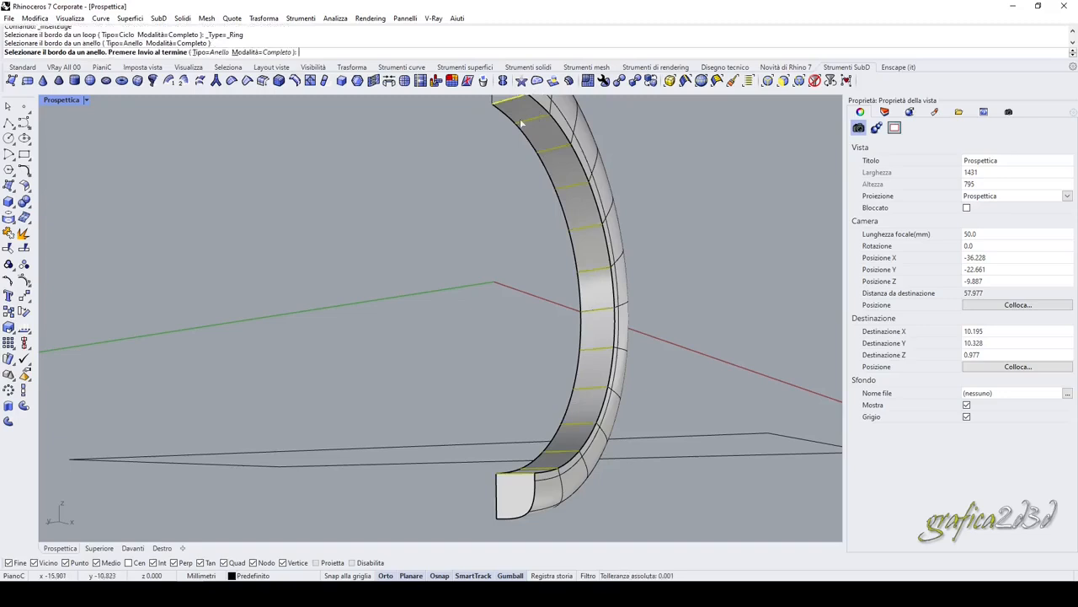
key(Return)
scroll(549, 111, up, 4)
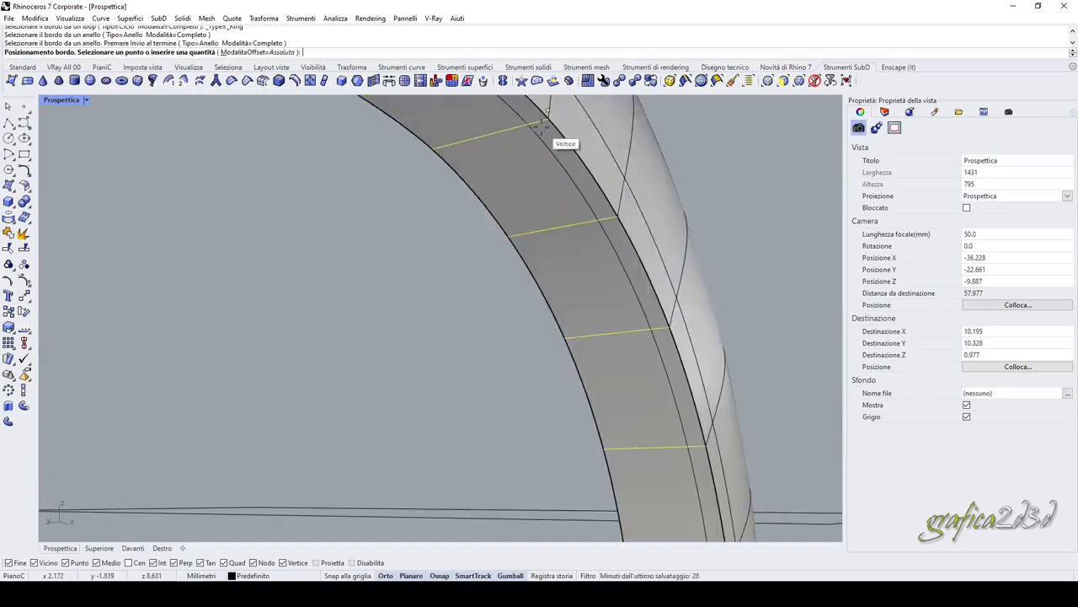
click(533, 118)
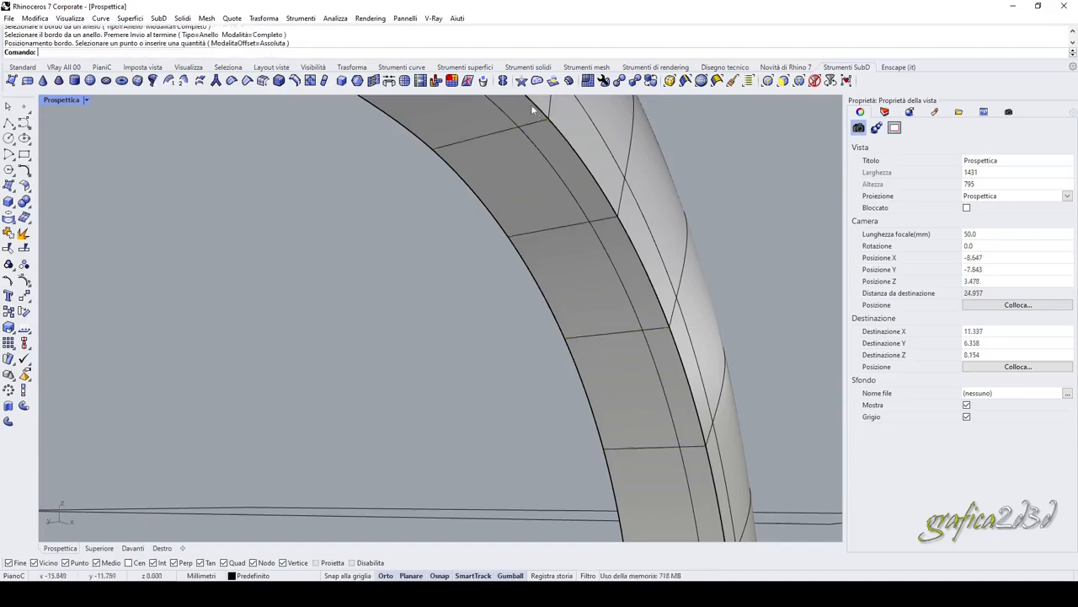
Step: Remove the crease from the whole inner edge chain on the front side of the half ring
scroll(582, 178, down, 12)
right_drag(582, 177, 538, 176)
scroll(538, 175, up, 6)
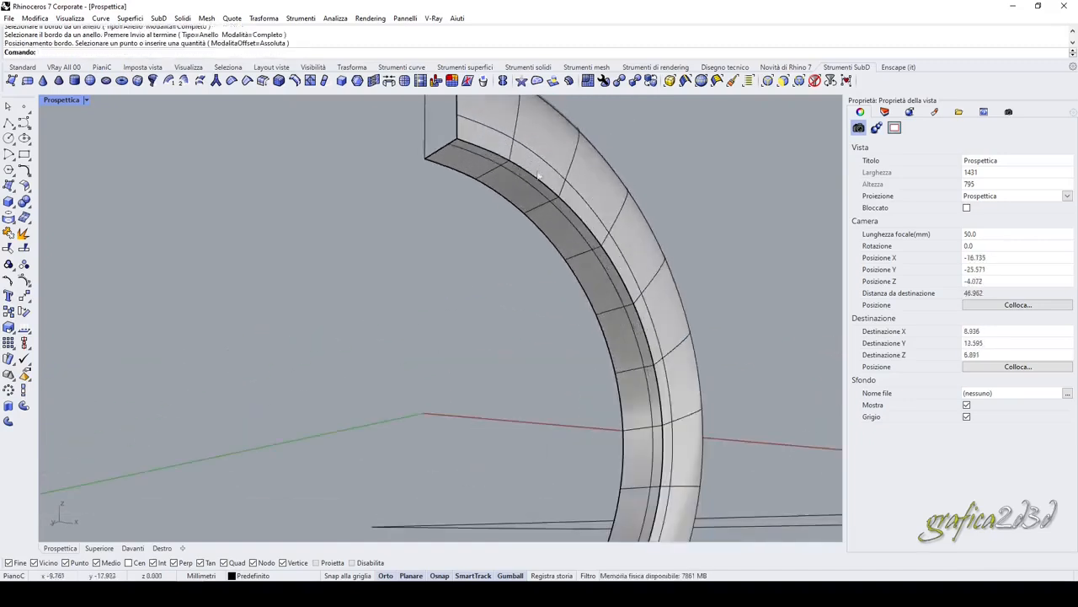
double_click(504, 160)
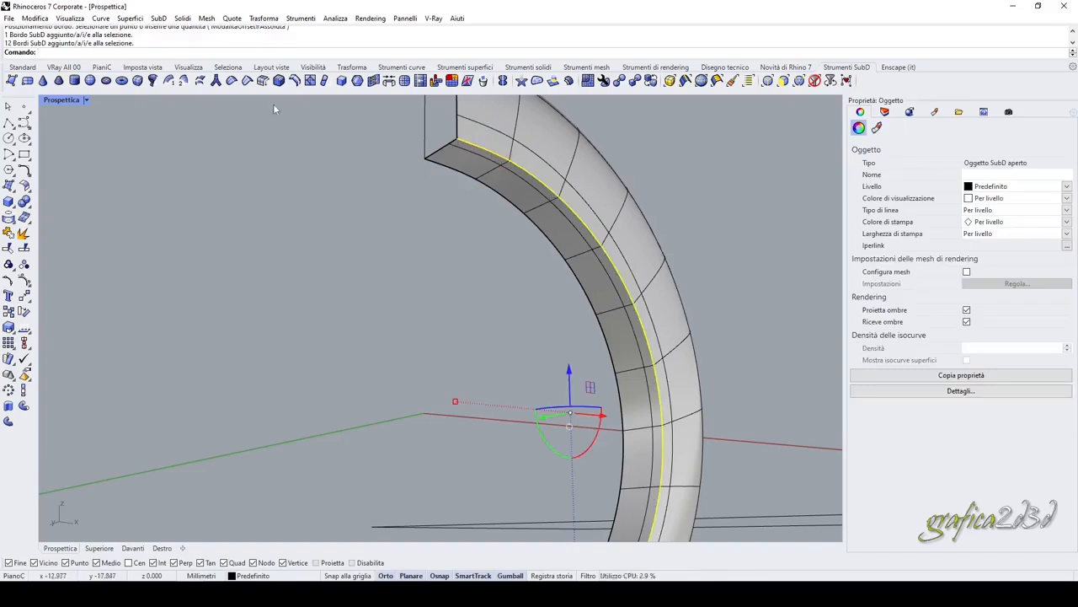
click(232, 81)
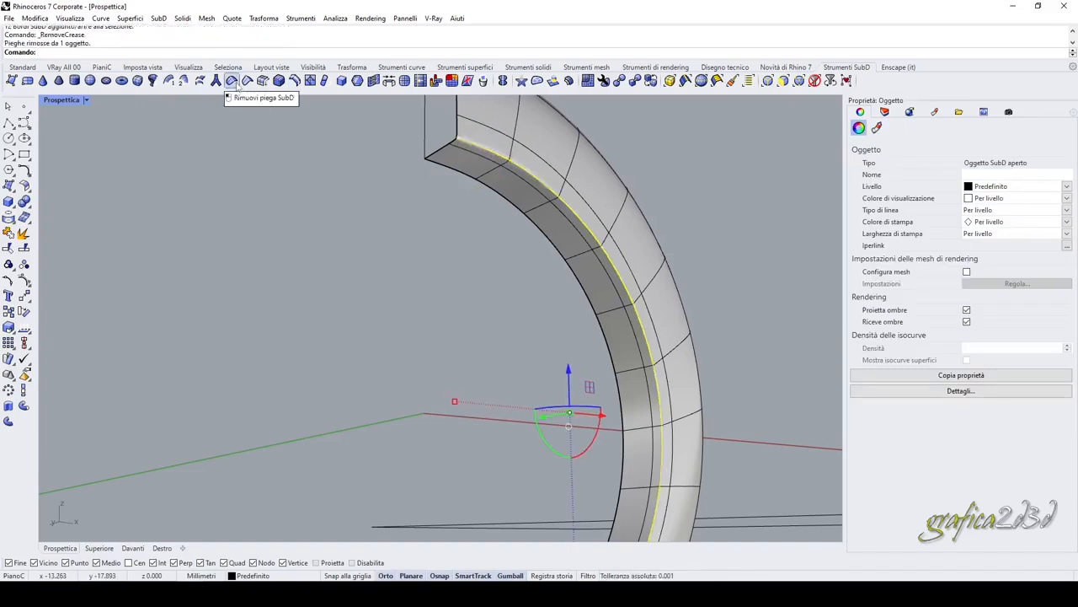
Step: Examine the rounding along the inner front edge and the open ends of the half ring from several angles
right_drag(471, 202, 546, 218)
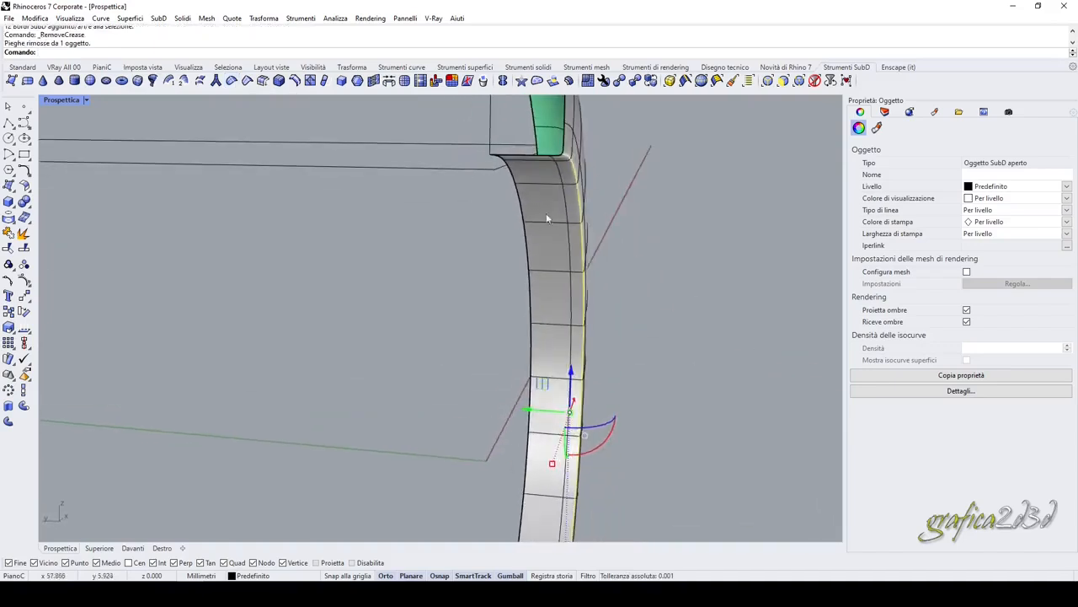
scroll(559, 156, up, 5)
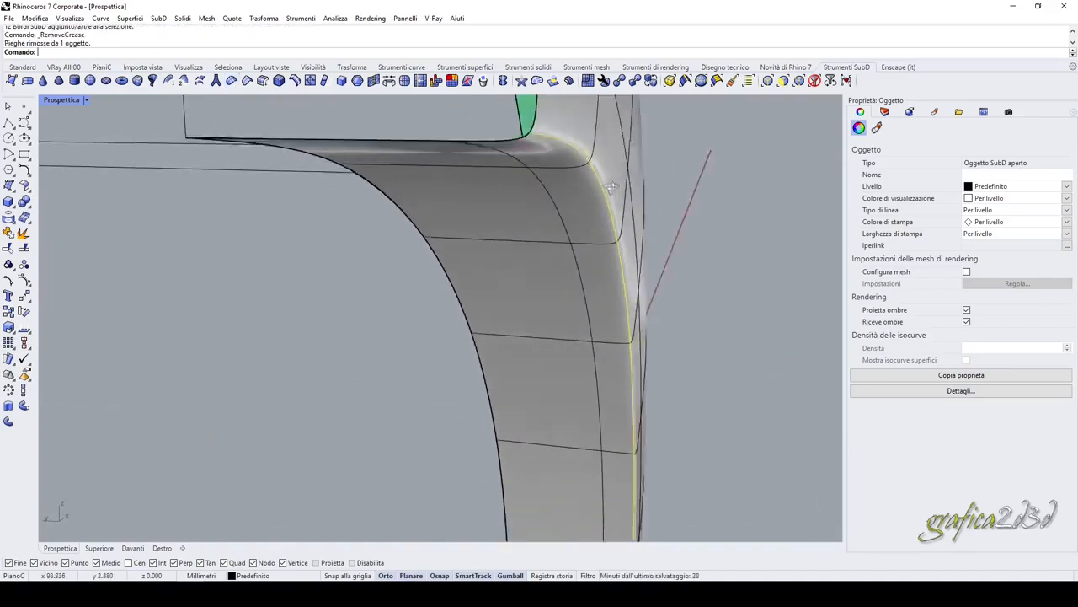
right_drag(612, 187, 585, 155)
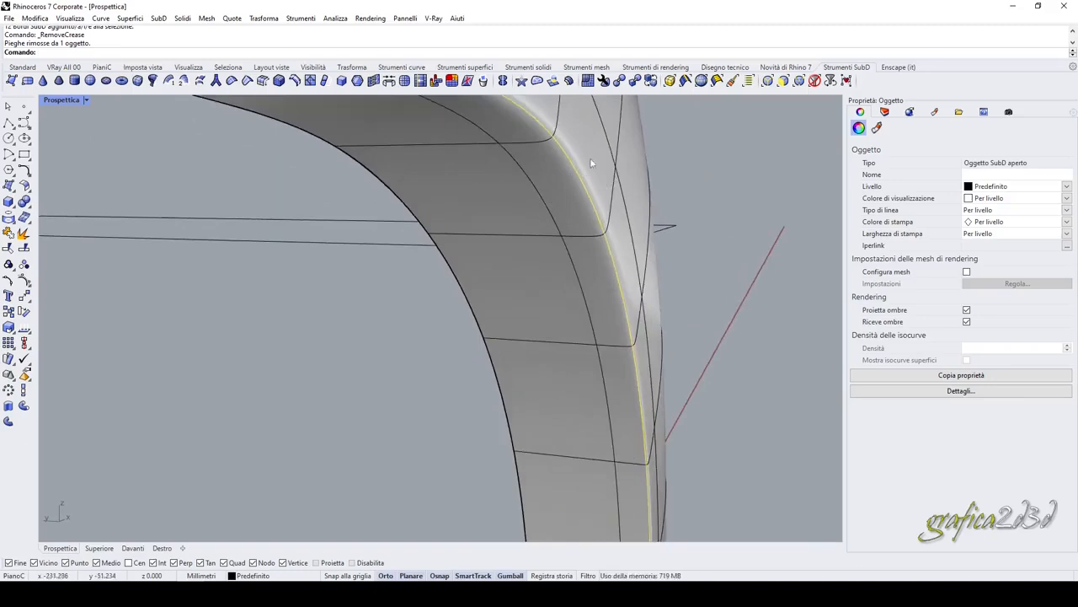
scroll(508, 226, down, 6)
right_drag(508, 226, 486, 94)
scroll(509, 157, down, 7)
right_drag(504, 164, 422, 207)
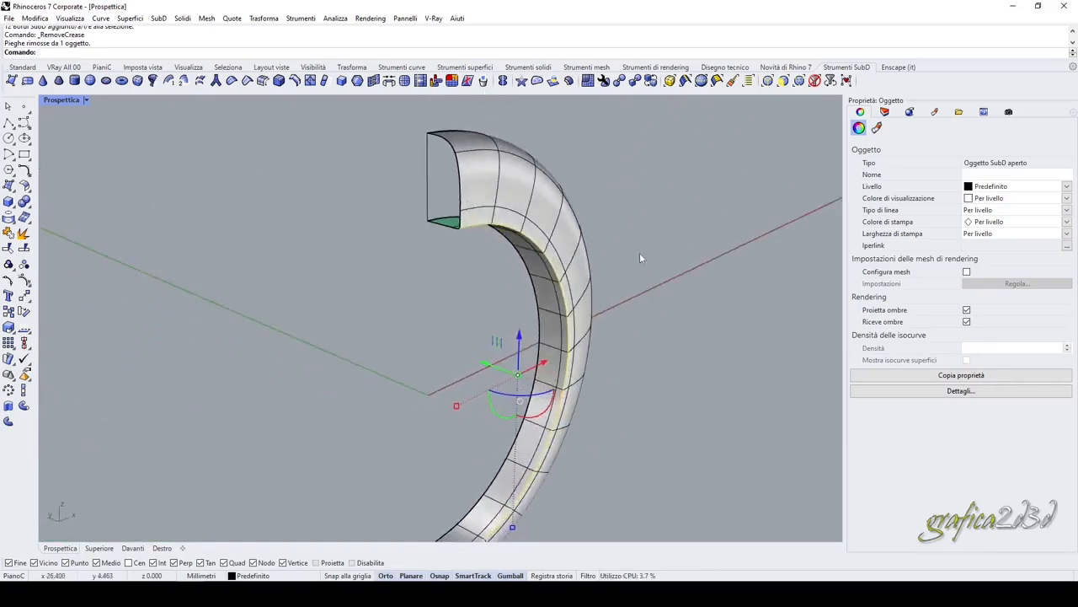
click(639, 253)
right_drag(639, 253, 528, 267)
scroll(573, 261, down, 5)
scroll(497, 252, up, 3)
Step: Reflect the half-ring SubD across the plane running from the origin along the X axis, keeping the current primary side
click(497, 250)
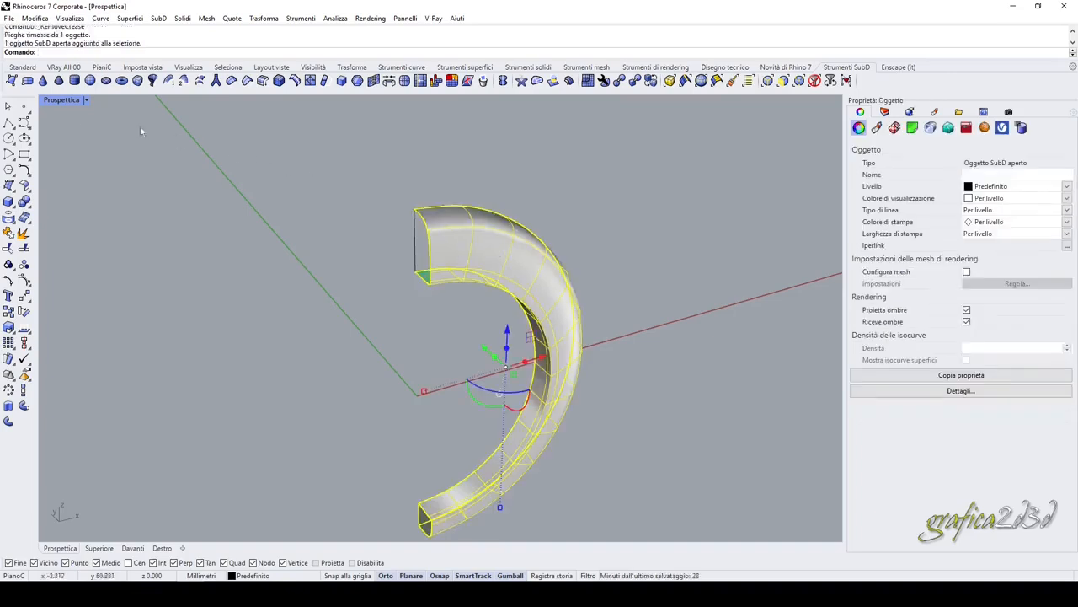
double_click(66, 100)
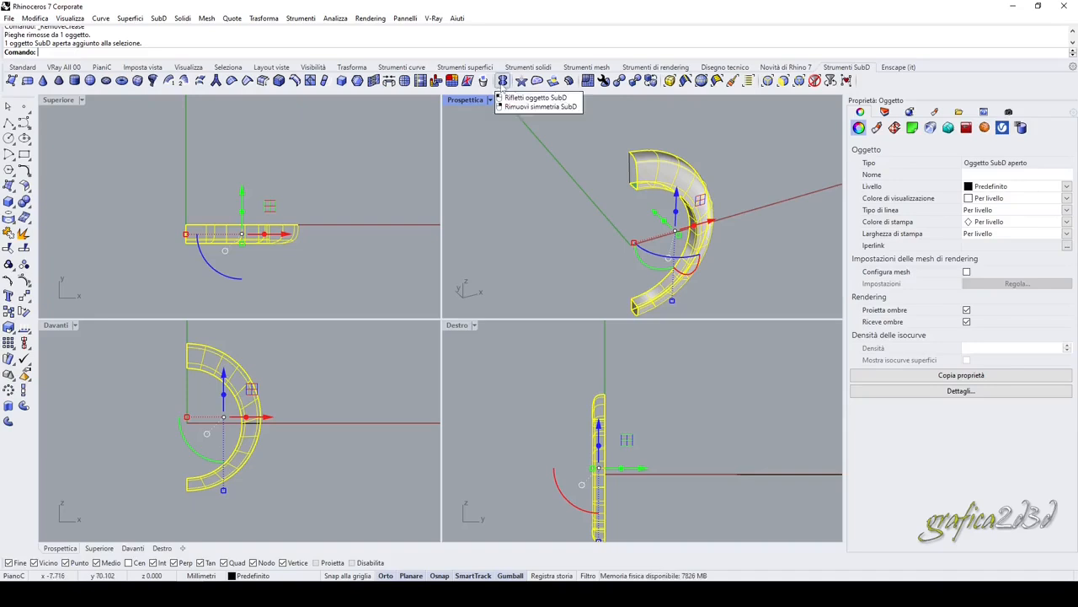
click(502, 81)
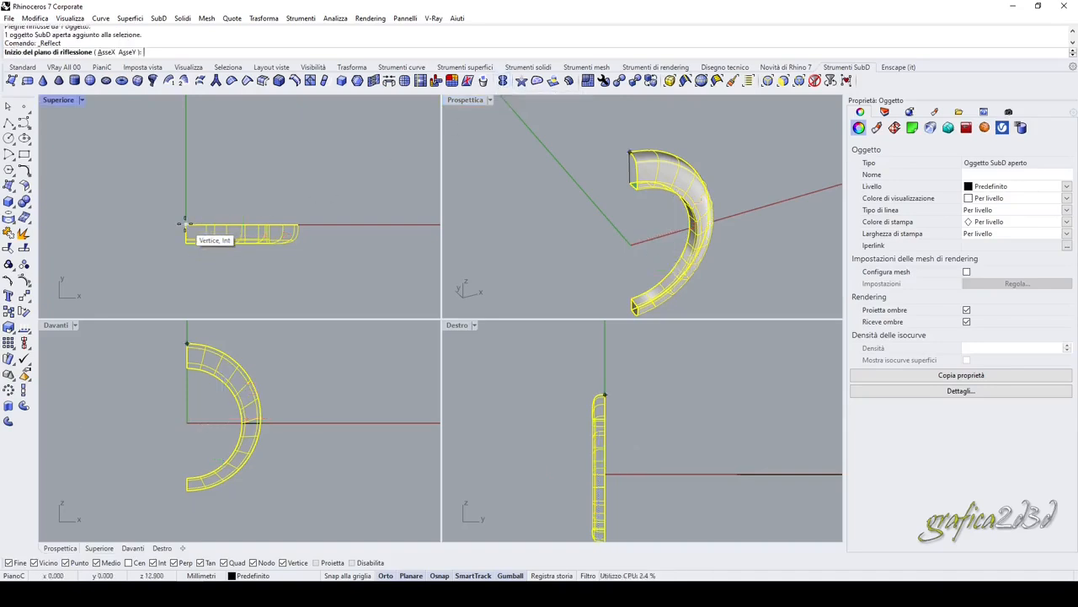
click(185, 226)
click(400, 225)
key(Return)
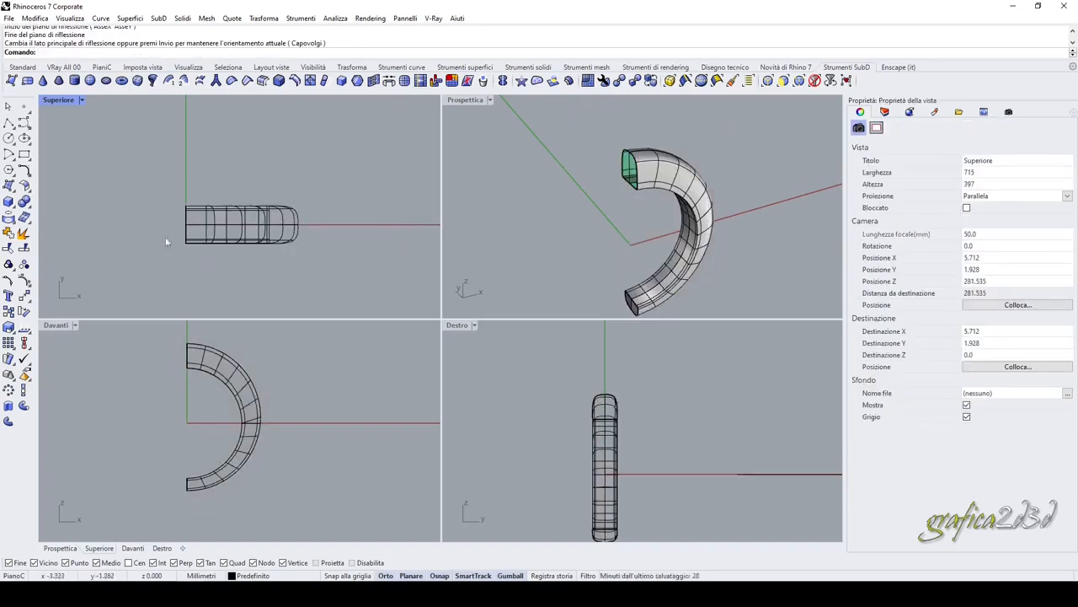
Step: Reflect the half-ring SubD a second time across the plane running from the origin along the Y axis, keeping its existing symmetry and primary side
drag(267, 273, 231, 196)
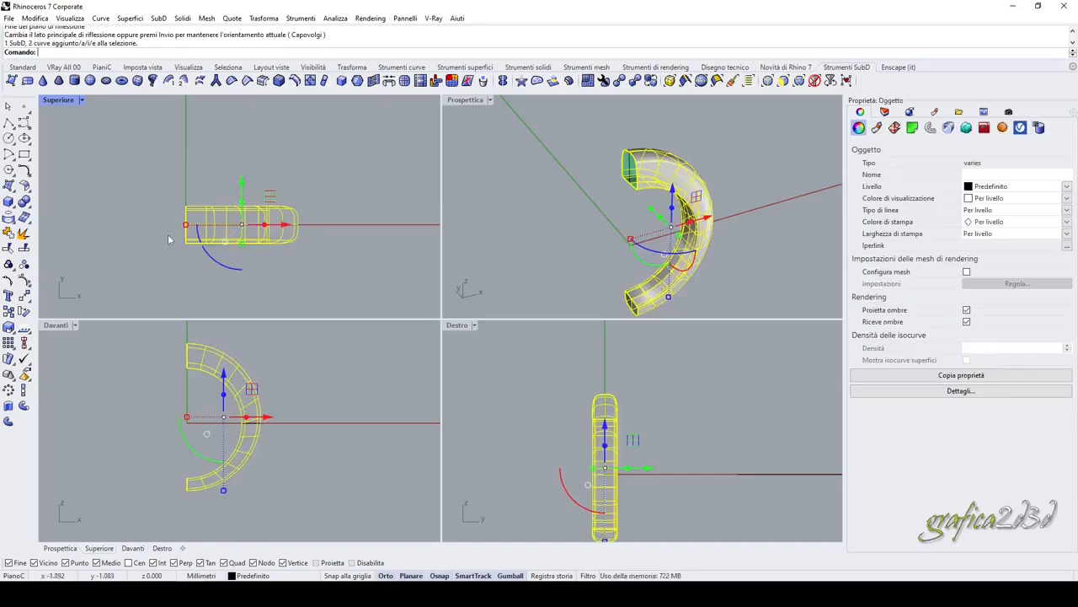
scroll(168, 234, up, 6)
right_click(172, 231)
click(202, 182)
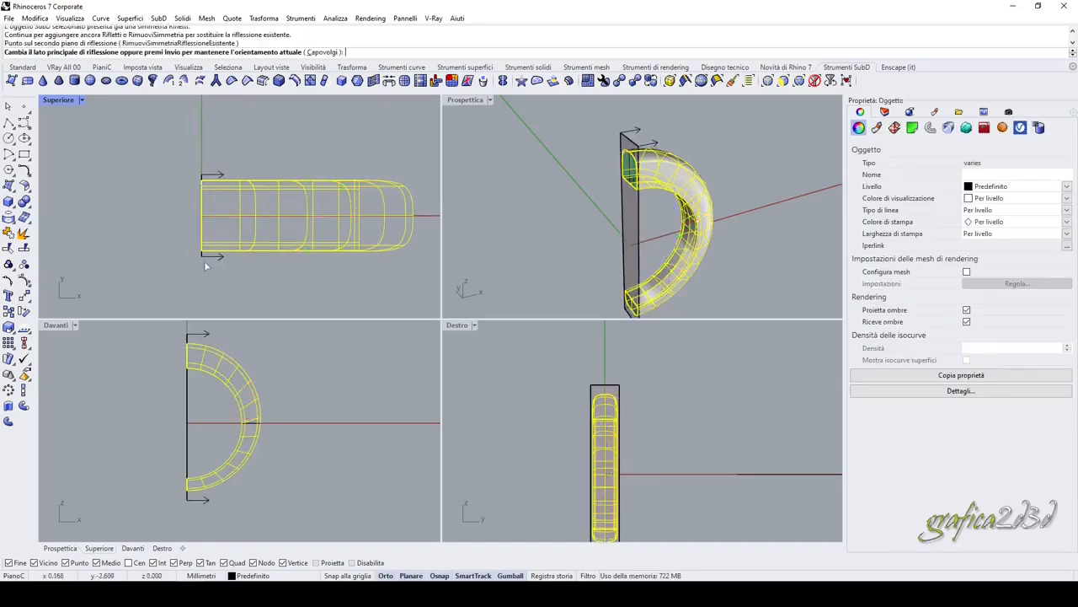
key(Return)
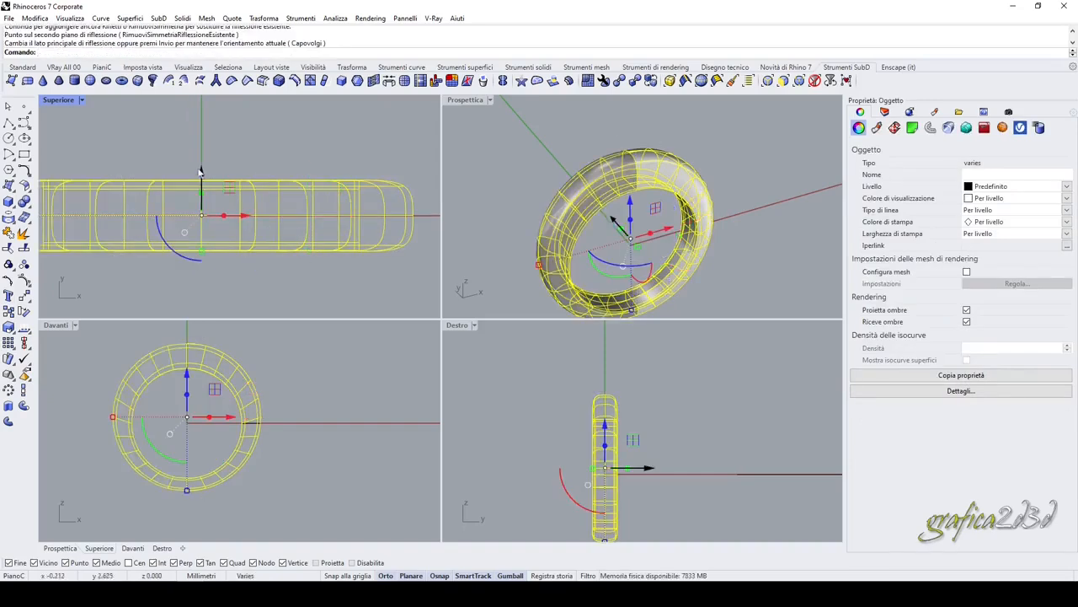
Step: Examine the complete mirrored ring in an enlarged perspective view, checking the surface around the seam
double_click(478, 100)
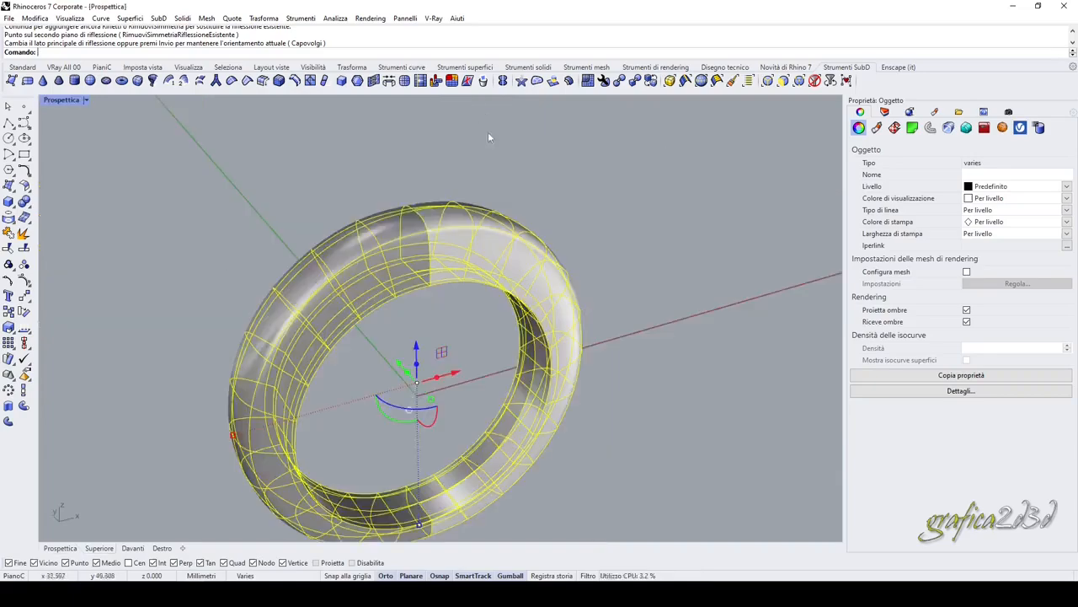
right_drag(491, 132, 493, 241)
key(Escape)
scroll(508, 211, up, 3)
scroll(534, 212, down, 9)
scroll(316, 249, up, 6)
click(325, 250)
key(Escape)
Step: Pull the two adjacent crosswise edges on the seam at the ring's crown slightly upward along the Z axis
right_drag(358, 260, 562, 293)
scroll(473, 311, up, 4)
ctrl+shift+click(484, 306)
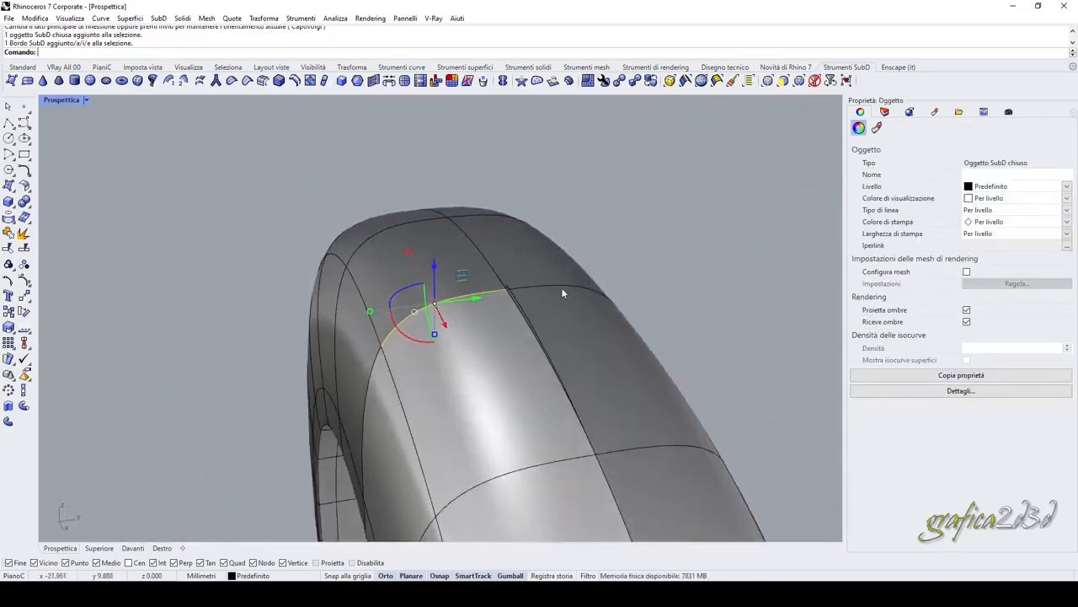
ctrl+shift+click(559, 285)
right_drag(402, 348, 485, 284)
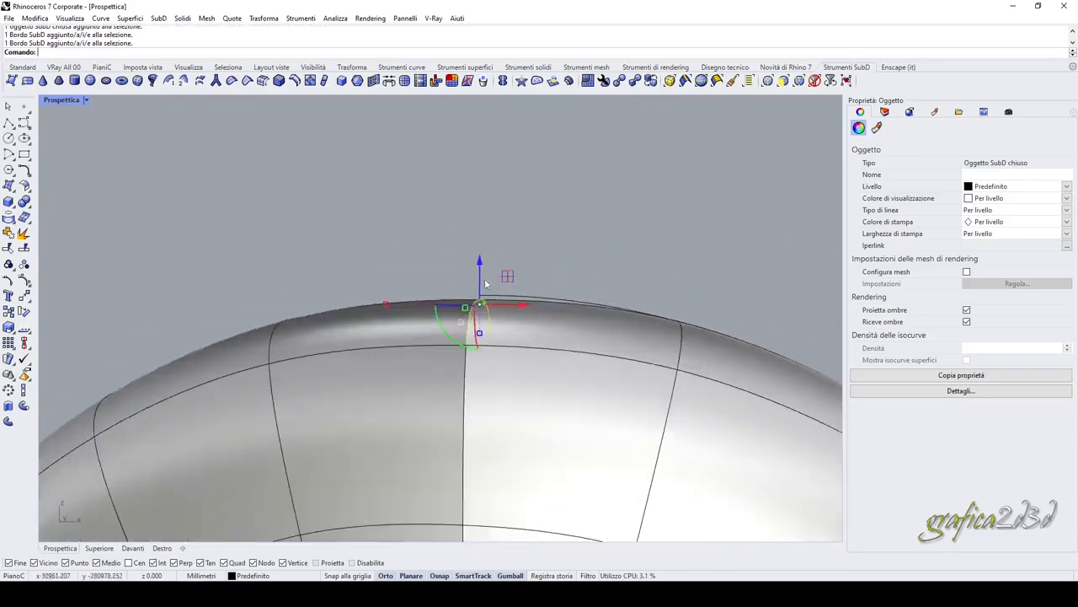
click(480, 266)
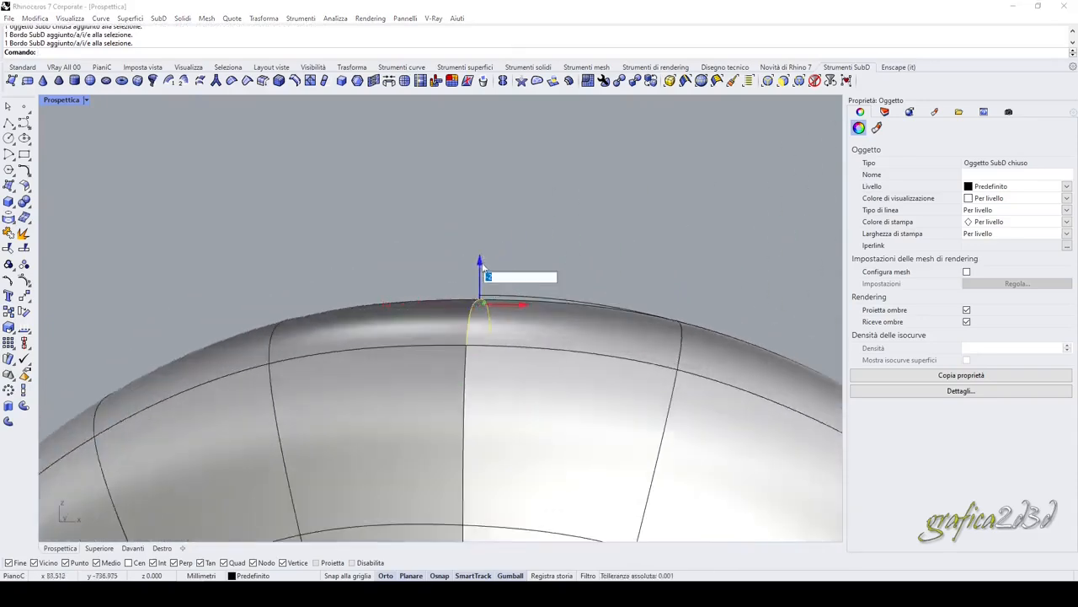
click(482, 253)
mouse_move(481, 265)
mouse_down()
mouse_move(480, 248)
mouse_move(484, 374)
mouse_move(499, 208)
mouse_move(495, 249)
mouse_up()
key(Escape)
Step: Examine the overall shape and symmetry of the closed ring from the front and at an angle
scroll(494, 228, down, 14)
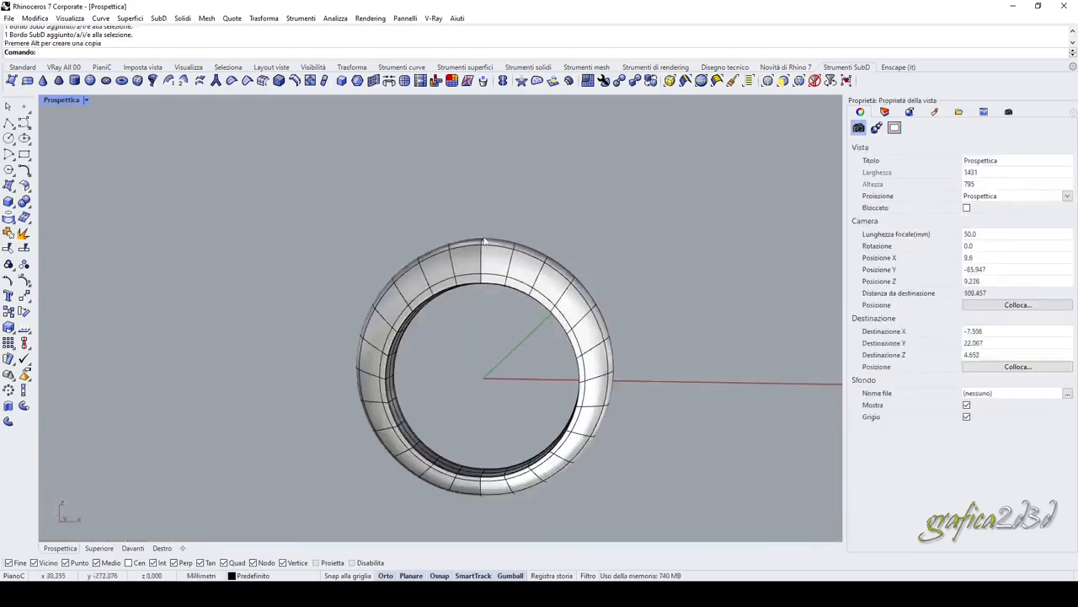
right_drag(489, 228, 438, 388)
scroll(438, 388, up, 5)
click(445, 329)
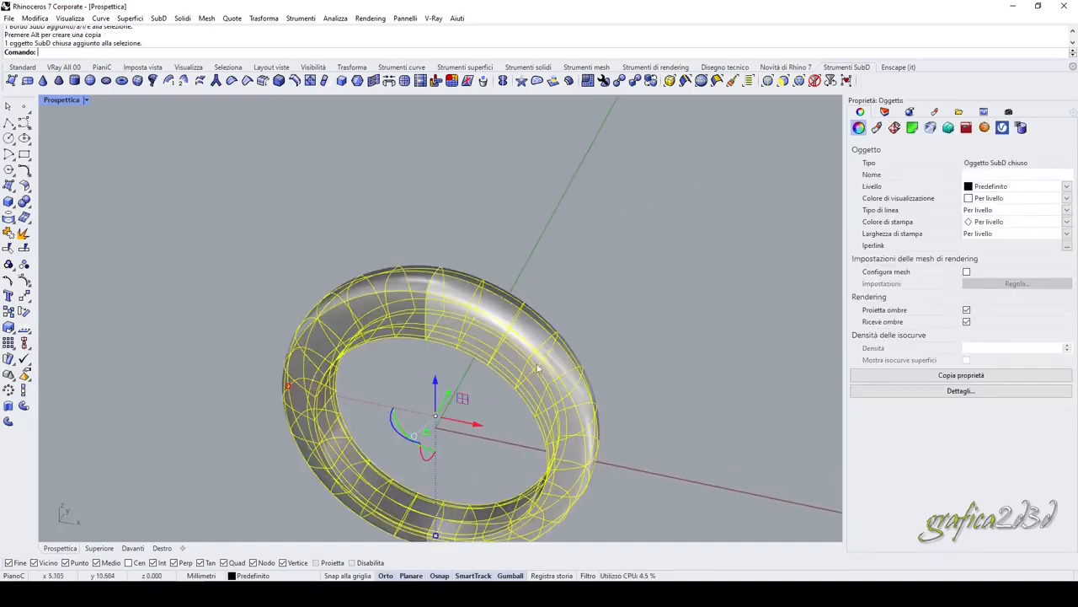
right_drag(446, 329, 485, 271)
click(545, 224)
scroll(544, 224, down, 5)
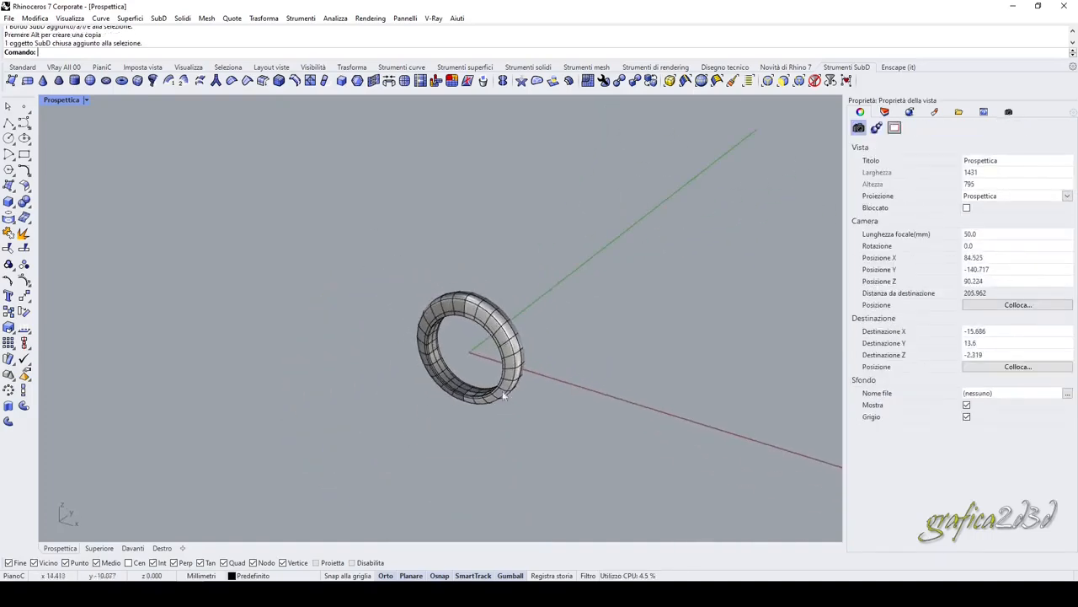
scroll(494, 357, up, 6)
scroll(437, 156, up, 2)
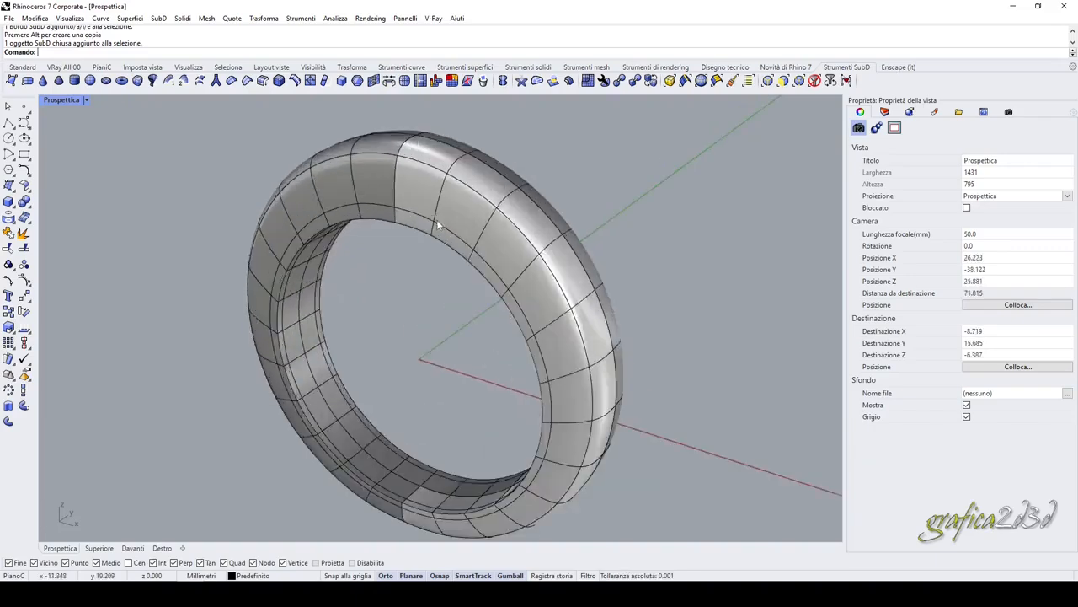